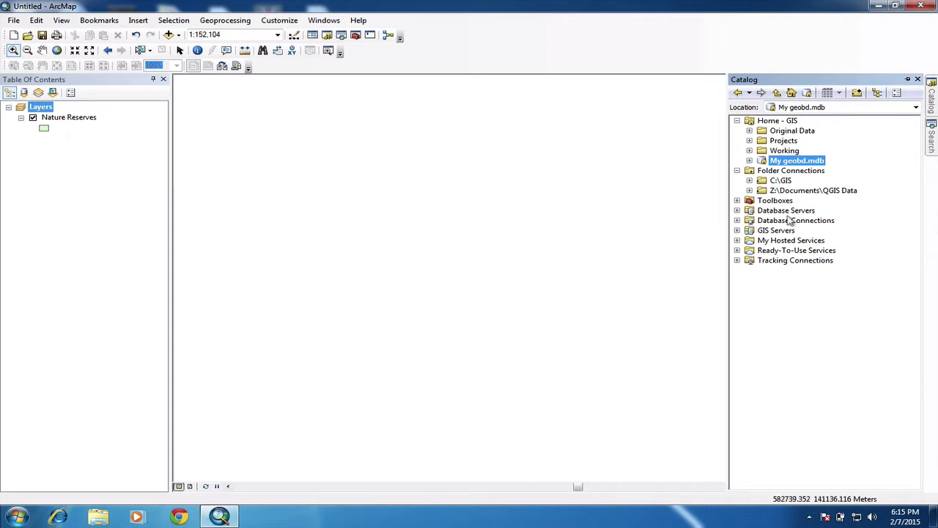
# Create a new personal geodatabase named Cinderhill in the Home - GIS folder
pyautogui.rightClick(773, 123)
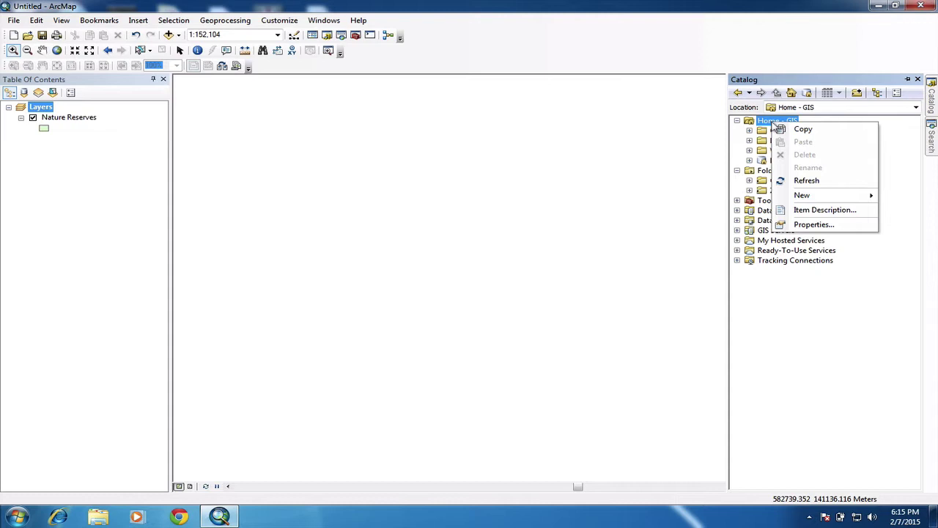
pyautogui.moveTo(824, 196)
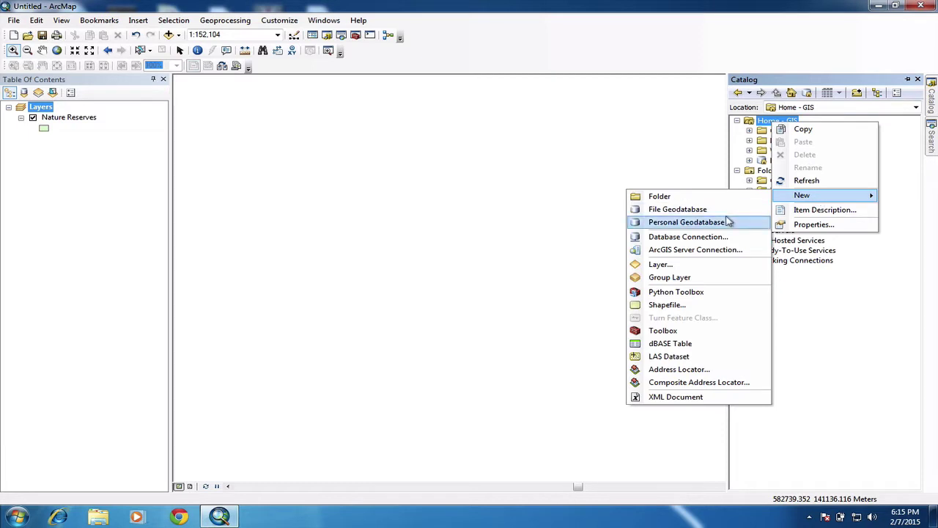
pyautogui.click(687, 222)
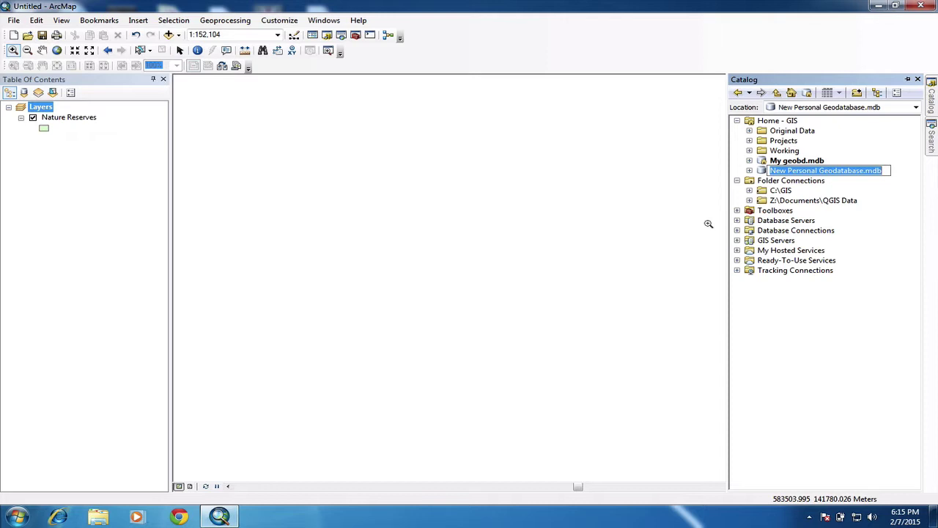
pyautogui.write('Ci')
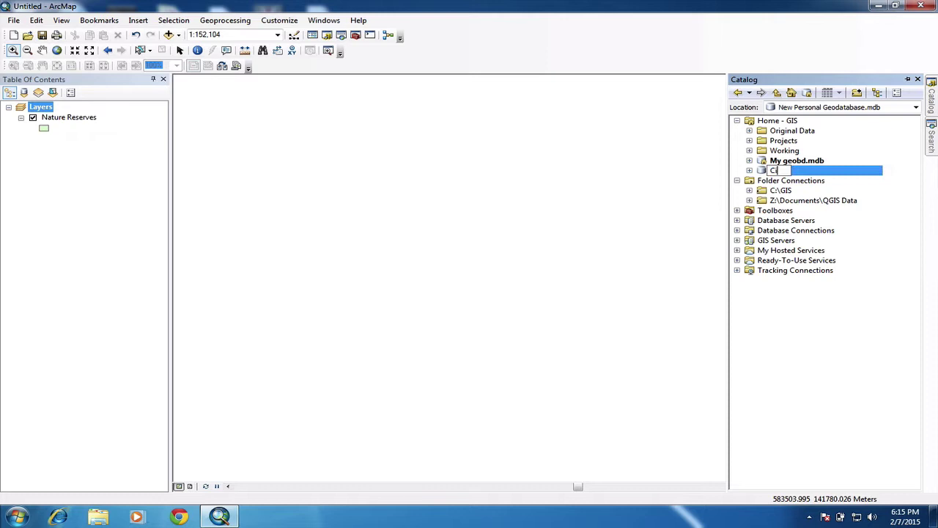
pyautogui.write('nderhill')
pyautogui.press('Return')
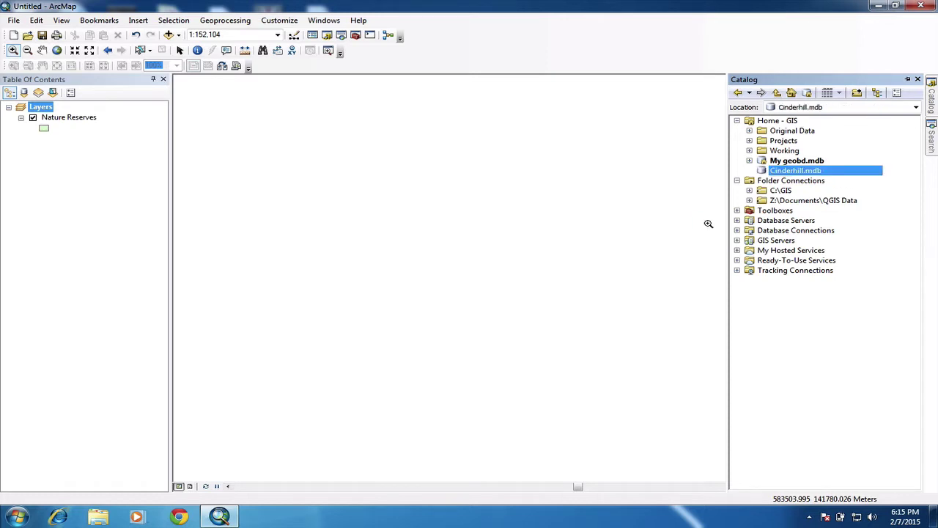
# Rename the Cinderhill geodatabase to Nature Reserves.mdb
pyautogui.click(789, 171)
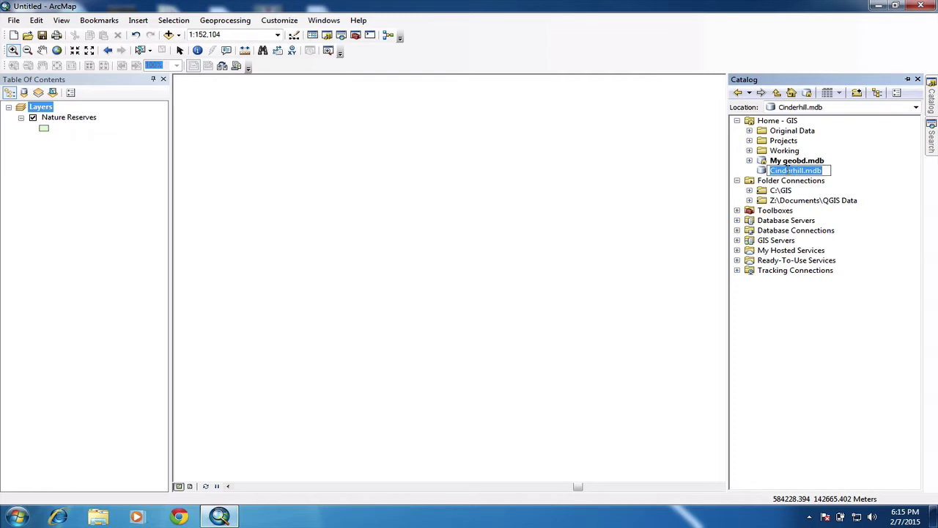
pyautogui.write('Nature S')
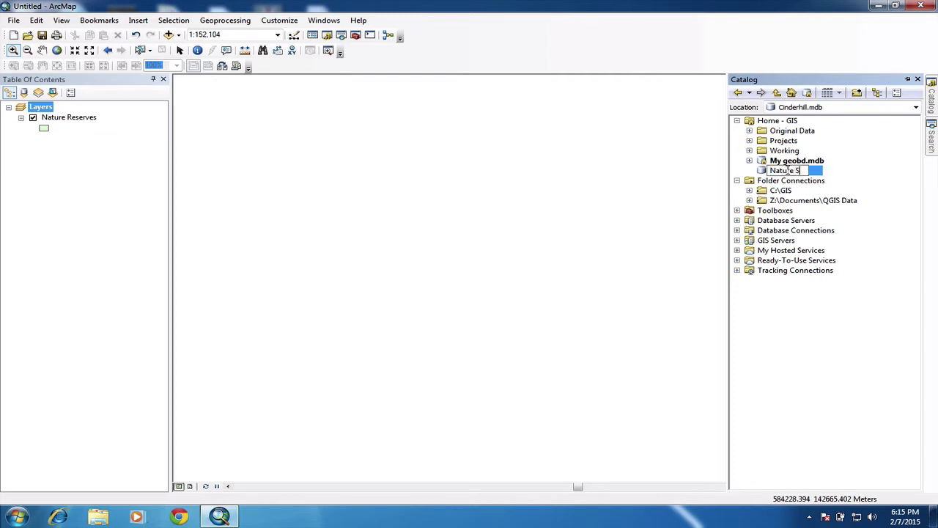
pyautogui.press('BackSpace')
pyautogui.write('Rs')
pyautogui.write('ser')
pyautogui.write('ves')
pyautogui.press('Return')
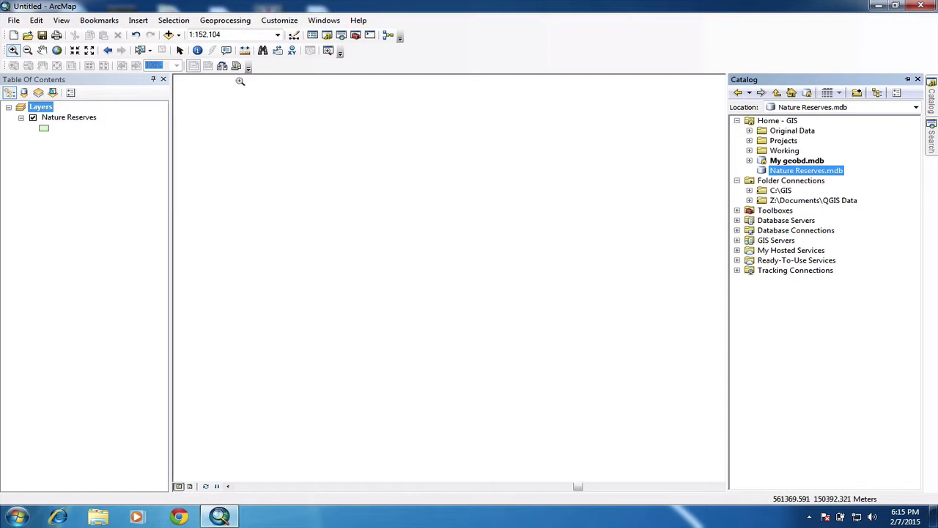
# Add the seven tq63 tif tiles from Original Data > OS Data > tq63, accepting pyramid building and the warning
pyautogui.click(167, 35)
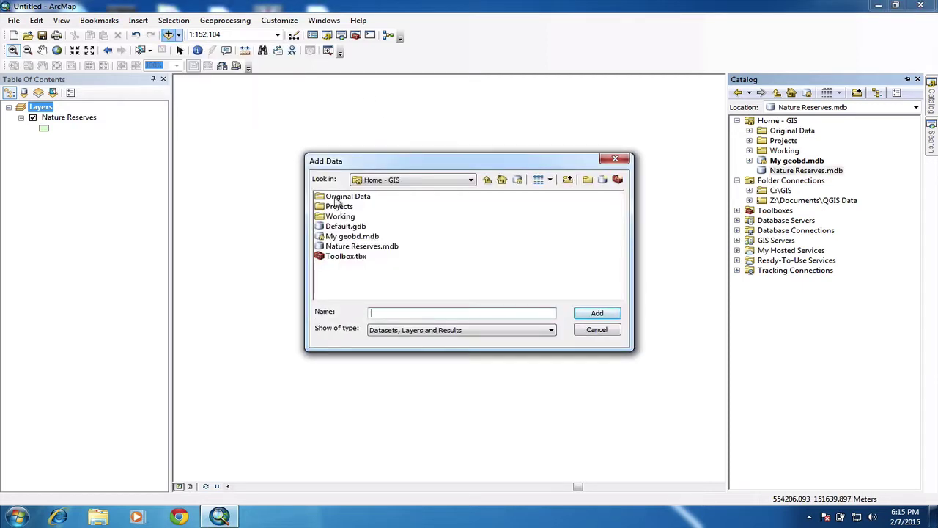
pyautogui.doubleClick(336, 198)
pyautogui.doubleClick(334, 197)
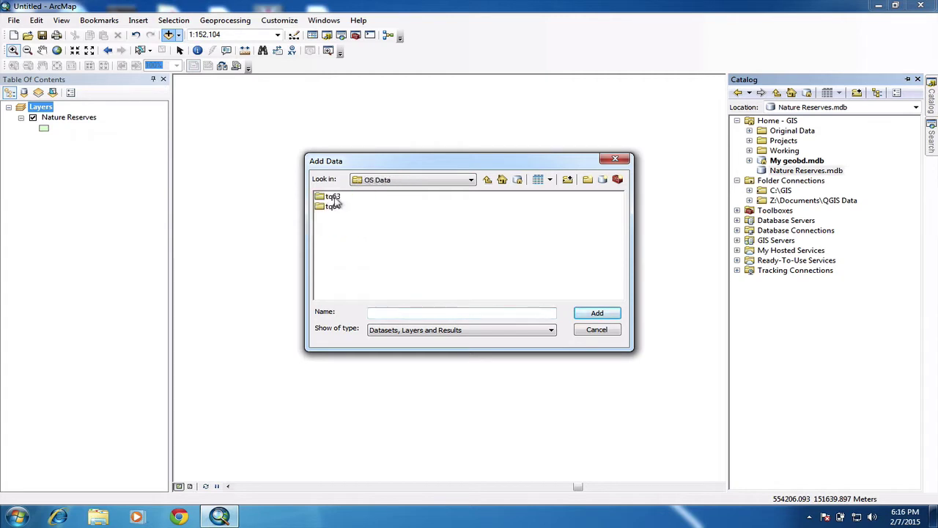
pyautogui.doubleClick(332, 196)
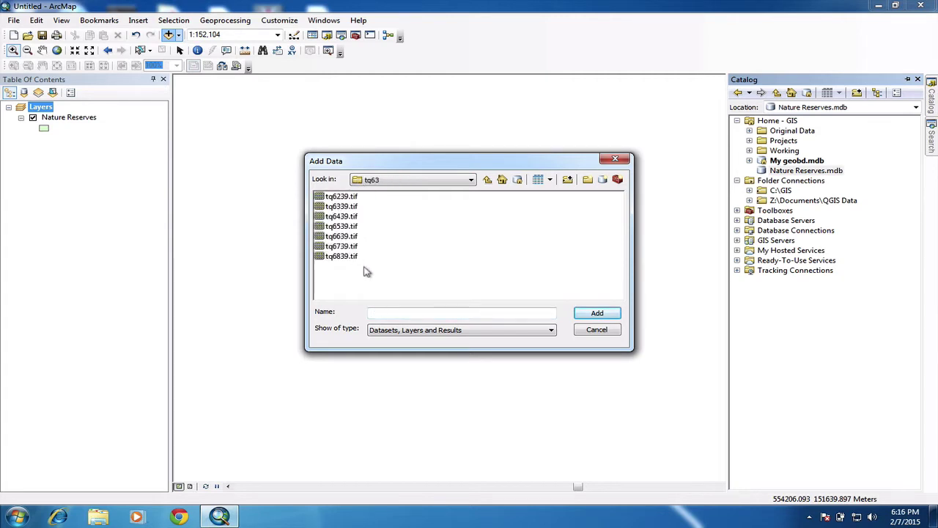
pyautogui.moveTo(364, 267); pyautogui.dragTo(331, 197)
pyautogui.click(599, 314)
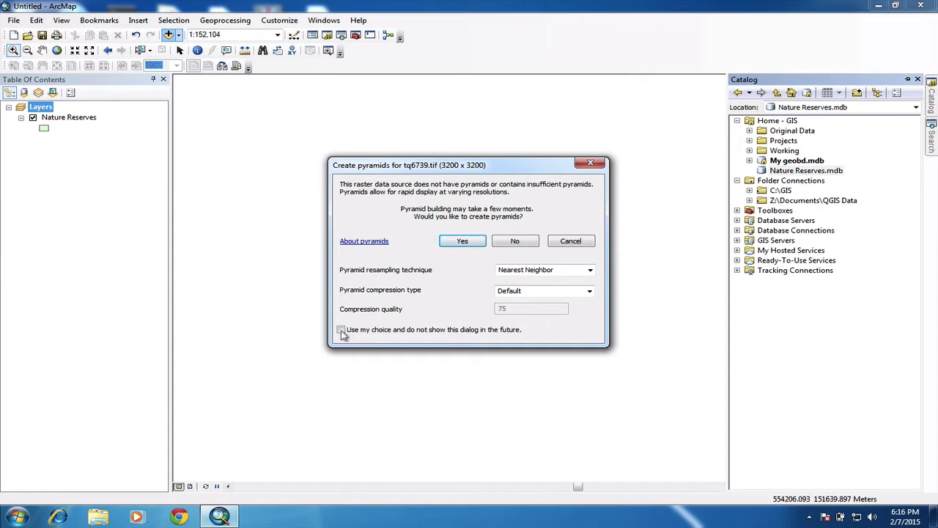
pyautogui.click(455, 240)
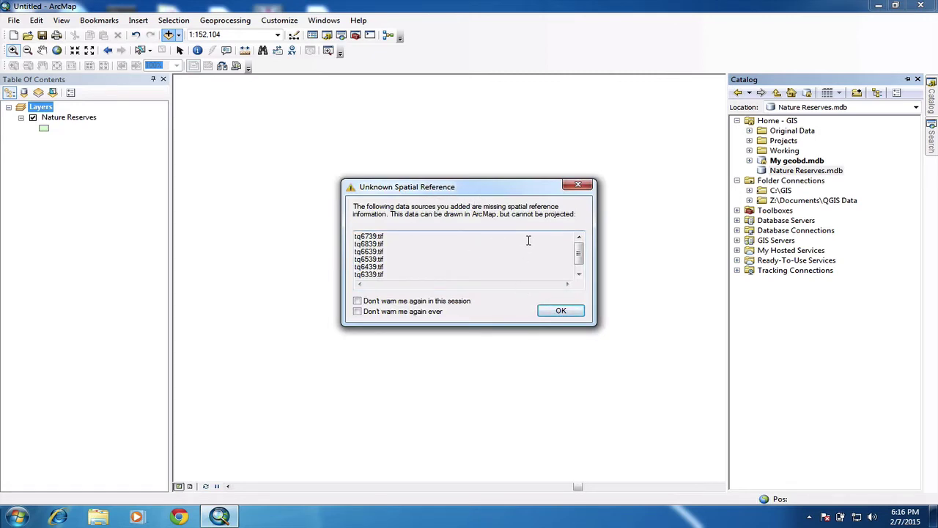
pyautogui.click(560, 312)
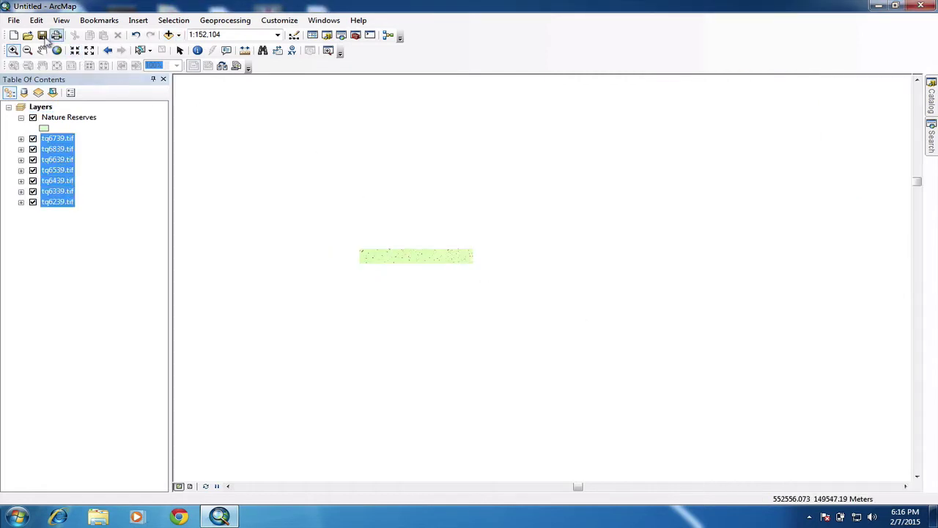
# Add all 28 tq64 tif tiles from the OS Data > tq64 folder to the map
pyautogui.click(168, 35)
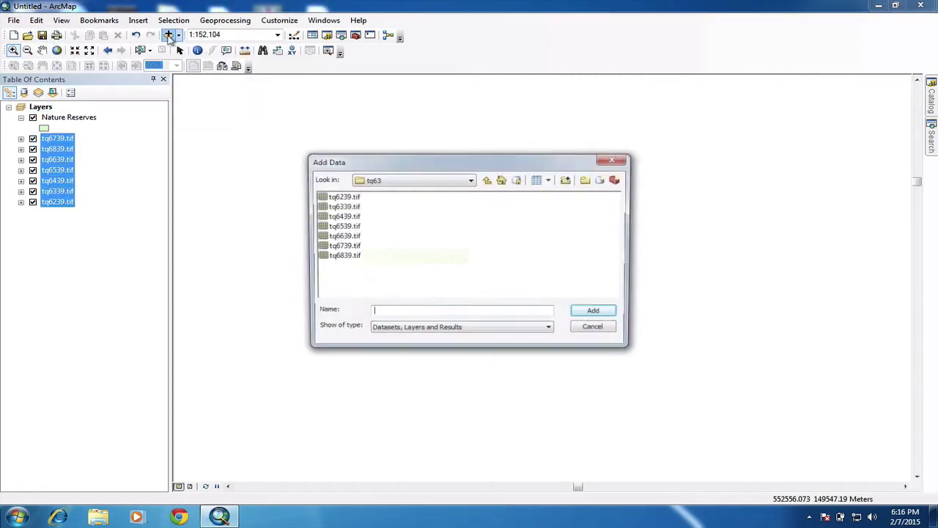
pyautogui.click(456, 181)
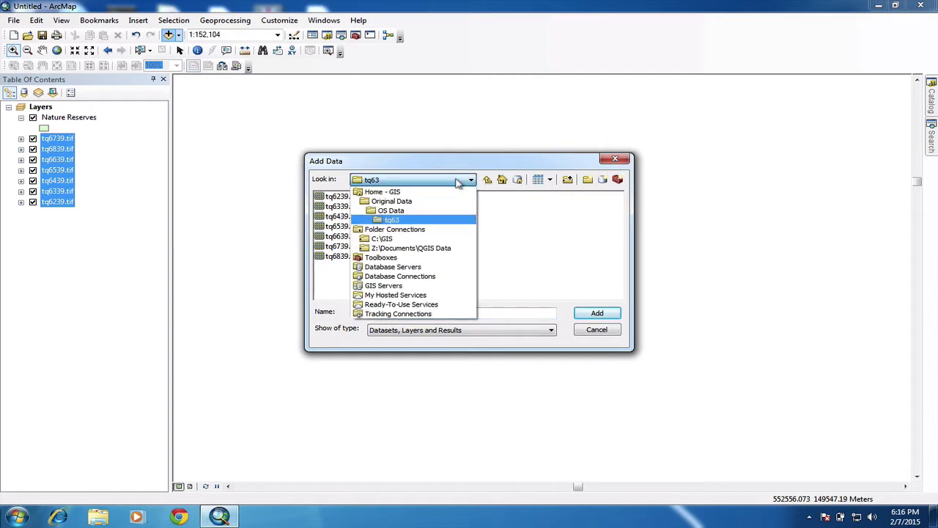
pyautogui.click(416, 211)
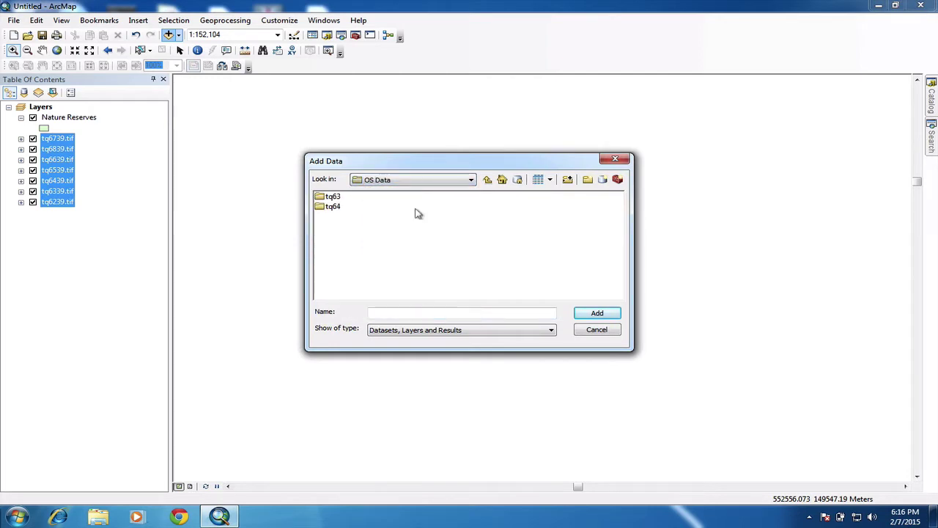
pyautogui.doubleClick(332, 207)
pyautogui.moveTo(593, 282); pyautogui.dragTo(304, 203)
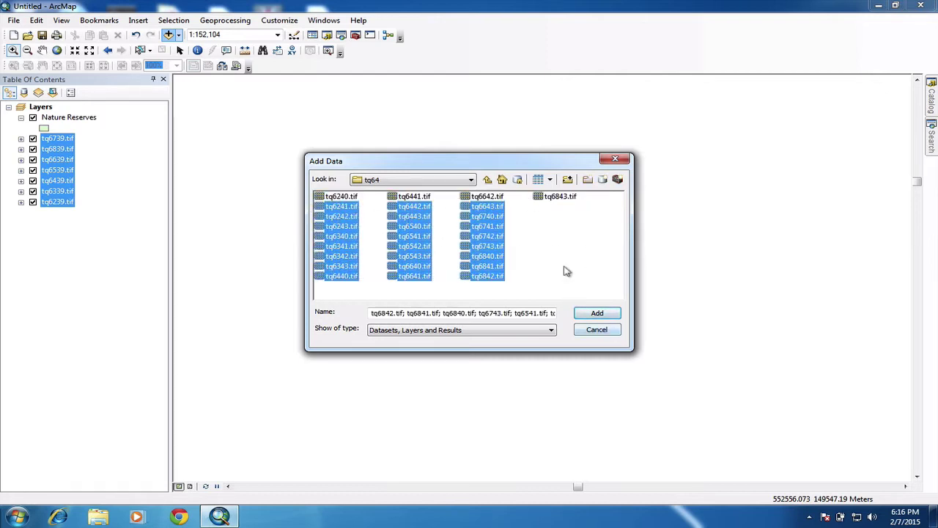
pyautogui.click(565, 271)
pyautogui.moveTo(585, 275); pyautogui.dragTo(323, 192)
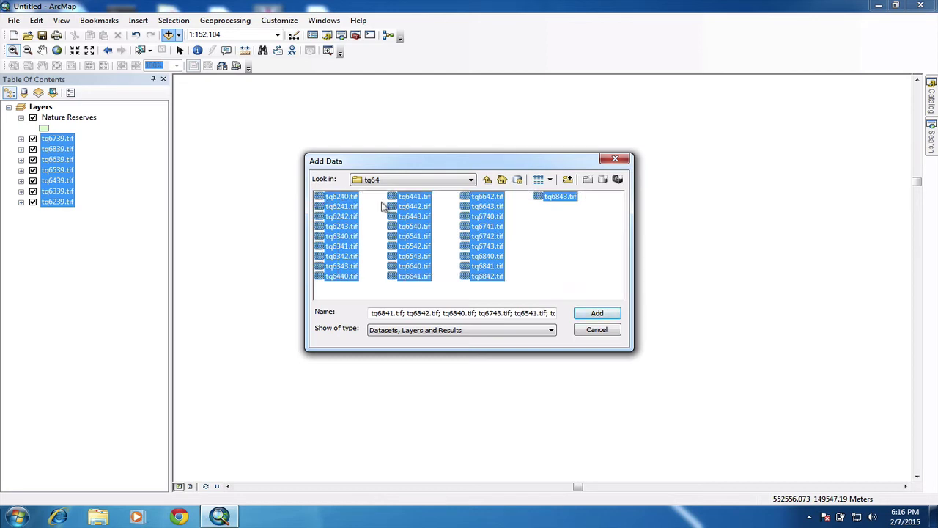
pyautogui.click(602, 315)
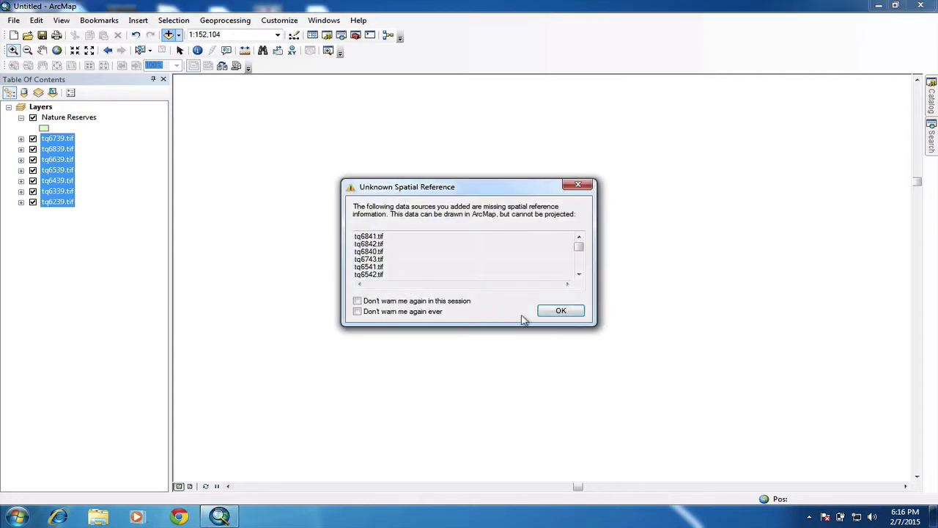
pyautogui.click(556, 310)
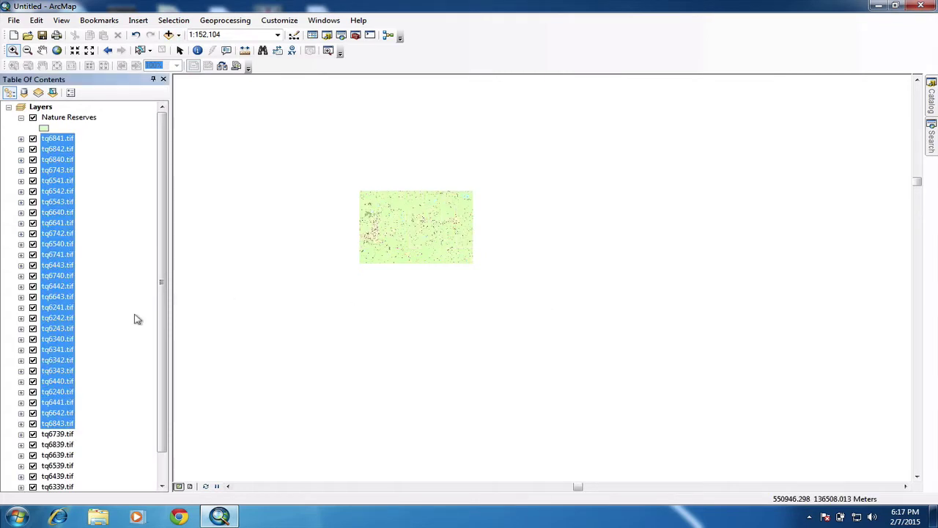
# Select every tif layer from tq6841 to tq6239 and group them together
pyautogui.scroll(-1, 132, 320)
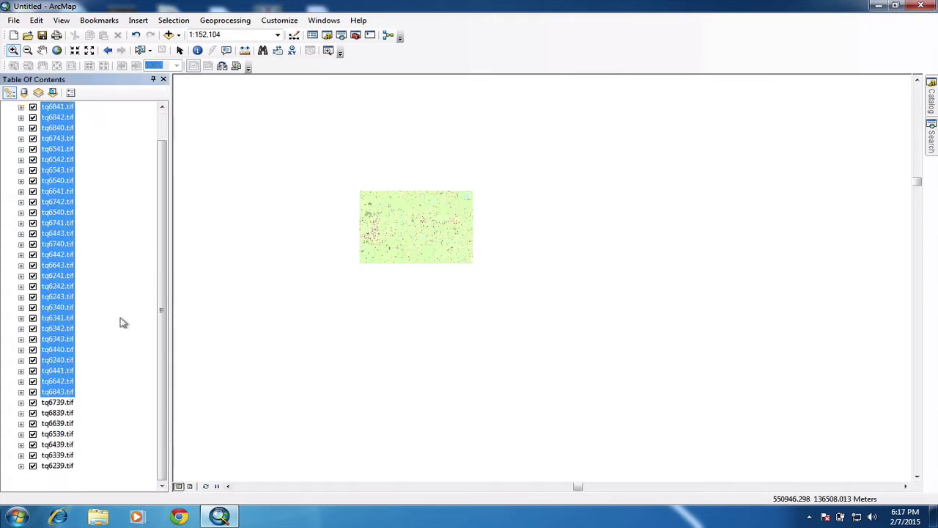
pyautogui.click(81, 467)
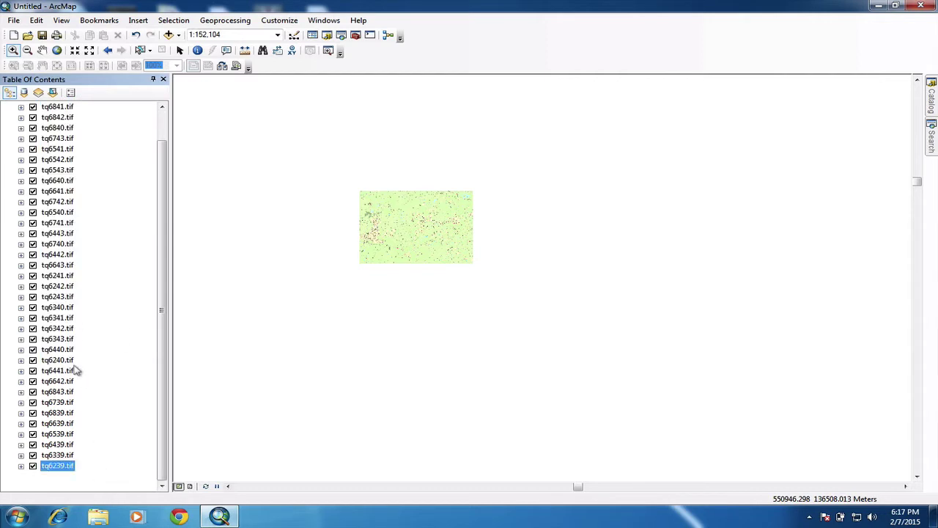
pyautogui.scroll(1, 77, 371)
pyautogui.keyDown('shift'); pyautogui.click(59, 139); pyautogui.keyUp('shift')
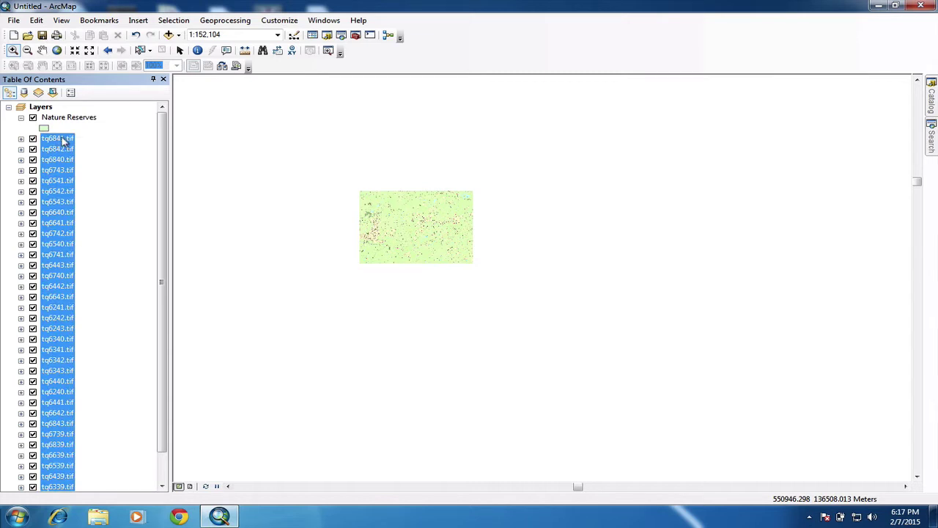
pyautogui.rightClick(63, 141)
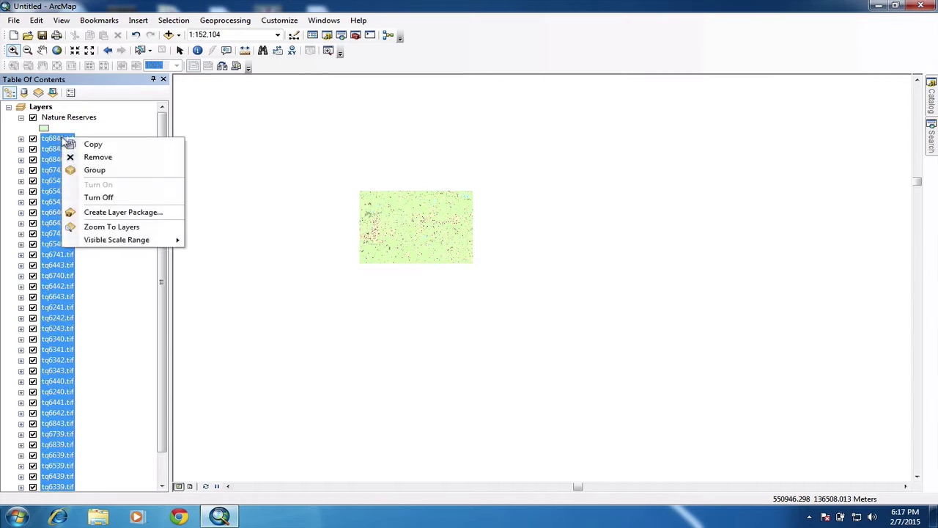
pyautogui.click(114, 170)
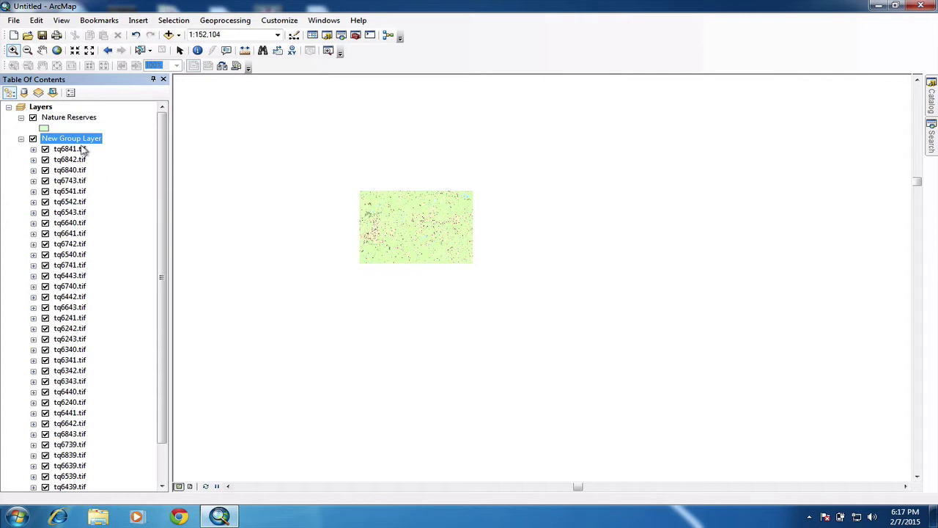
# Name the group layer OS 10K, collapse it, and keep it displayed
pyautogui.click(83, 141)
pyautogui.write('OS')
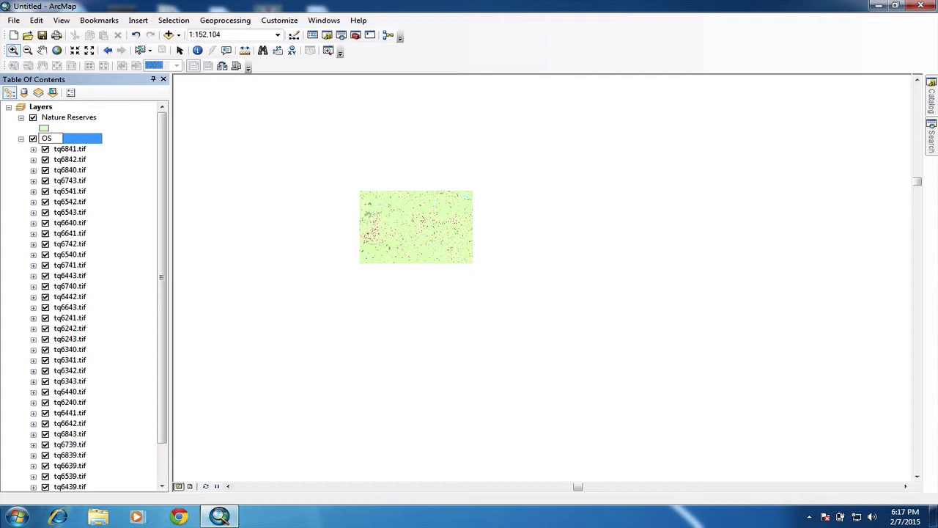
pyautogui.write(' 10K')
pyautogui.press('Return')
pyautogui.click(22, 141)
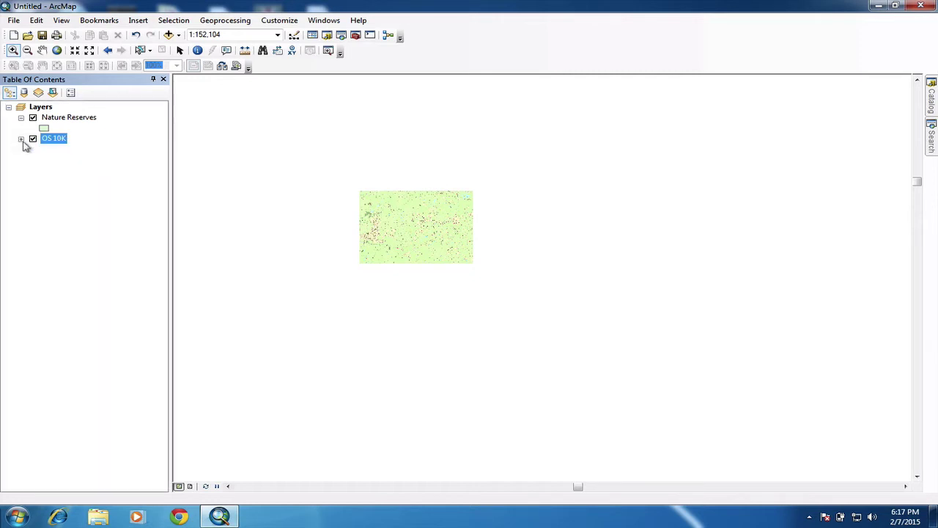
pyautogui.click(33, 140)
pyautogui.click(33, 140)
pyautogui.click(66, 118)
# Remove the Nature Reserves layer from the map and bring up the Catalog window
pyautogui.rightClick(66, 120)
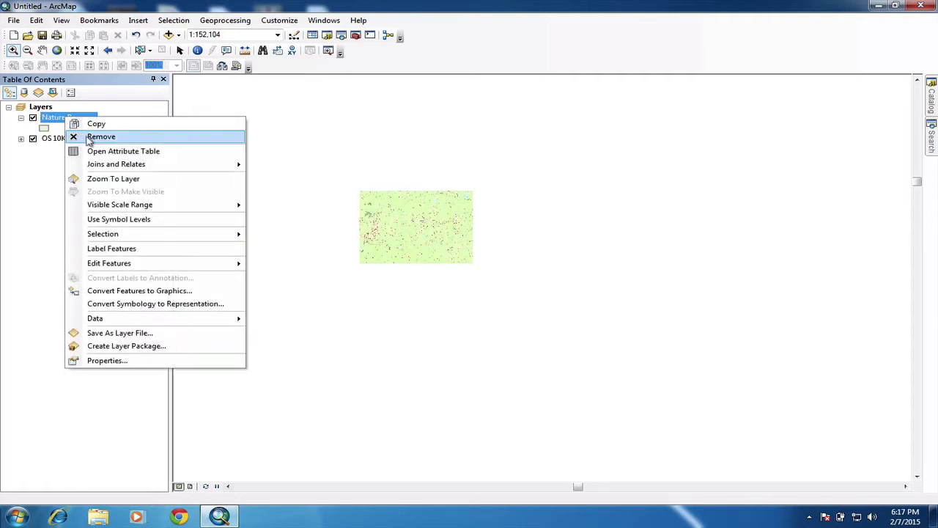
pyautogui.click(89, 138)
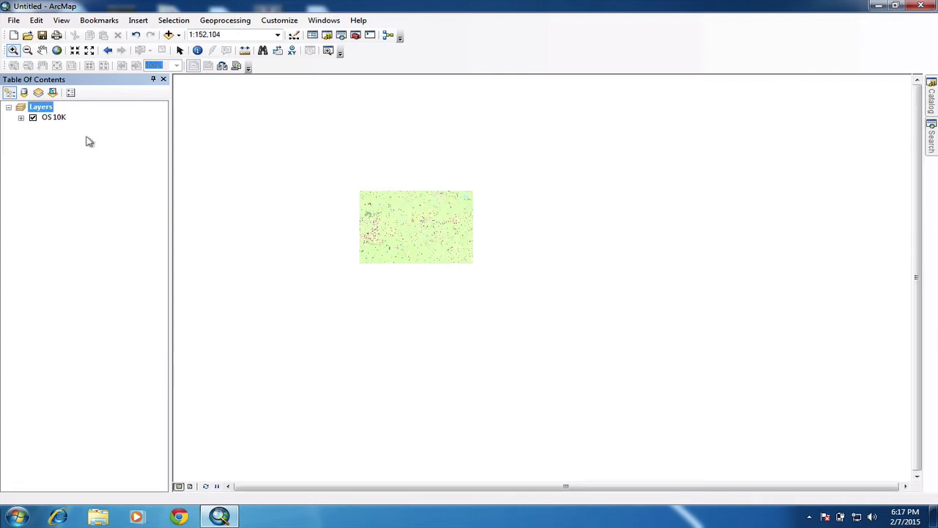
pyautogui.click(931, 104)
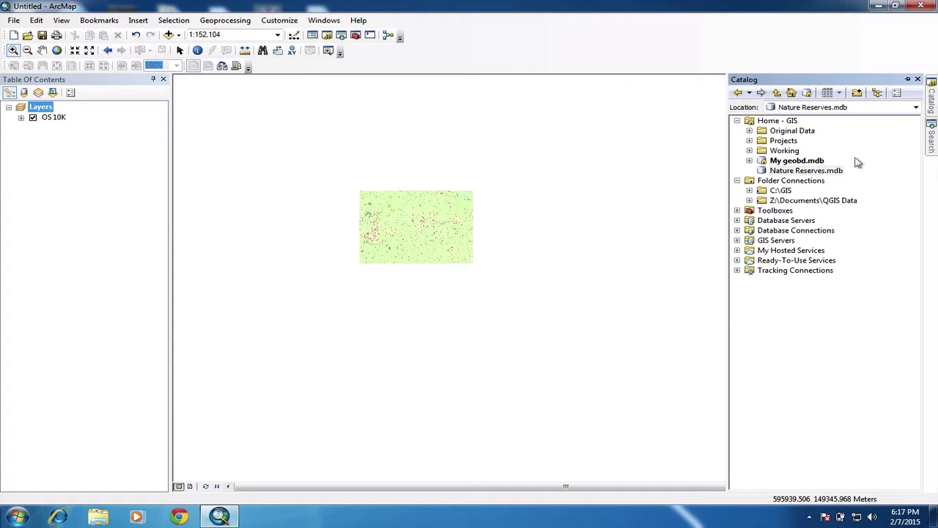
# Start a new feature class inside the Nature Reserves.mdb geodatabase
pyautogui.rightClick(763, 172)
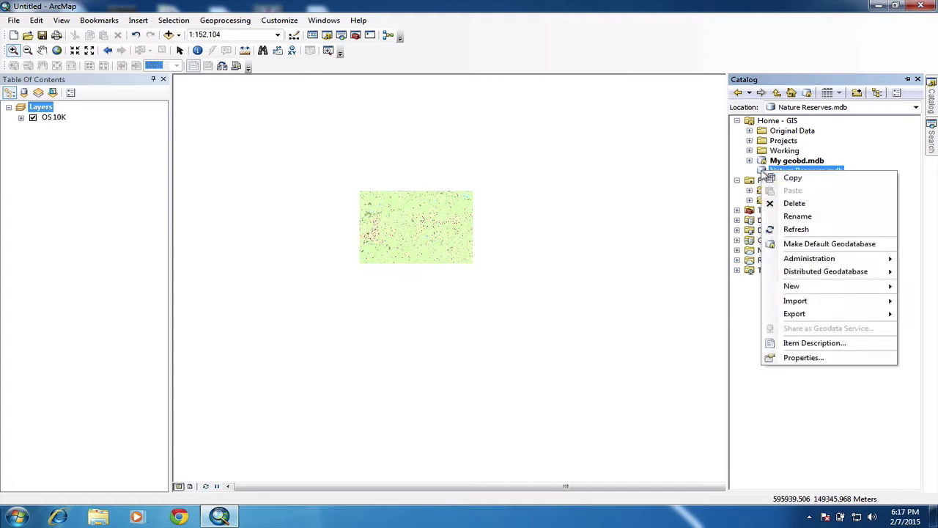
pyautogui.click(856, 141)
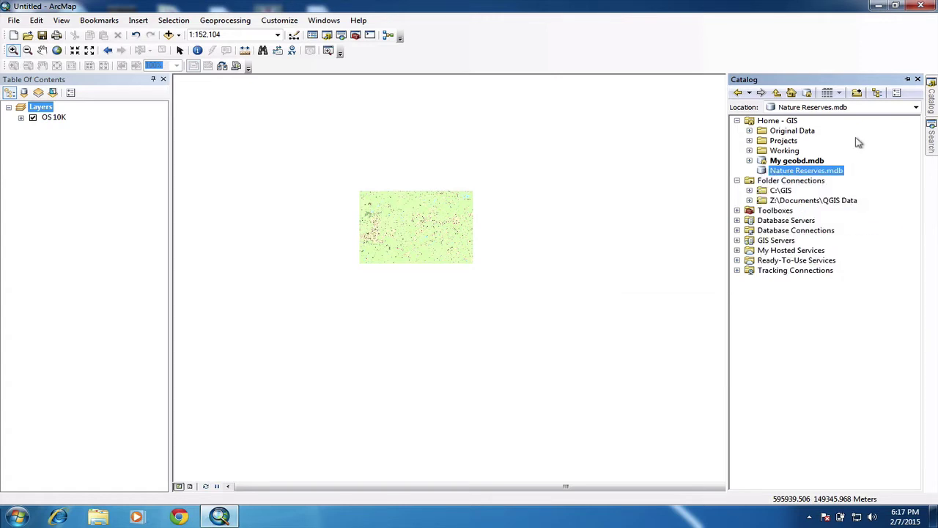
pyautogui.rightClick(780, 173)
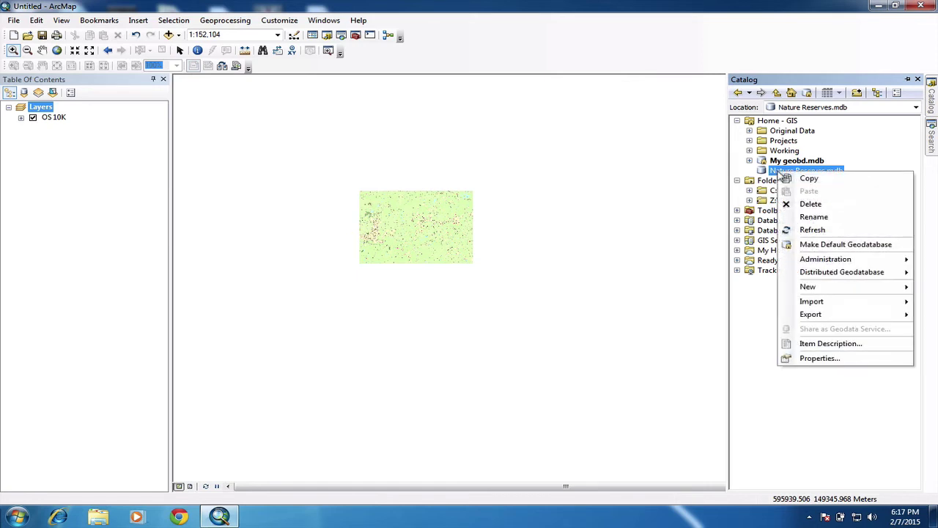
pyautogui.moveTo(879, 293)
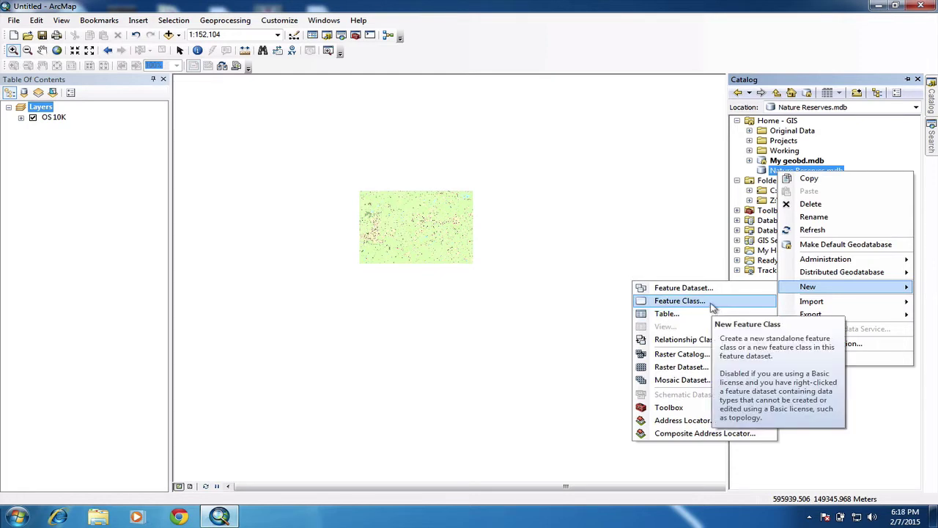
pyautogui.click(704, 302)
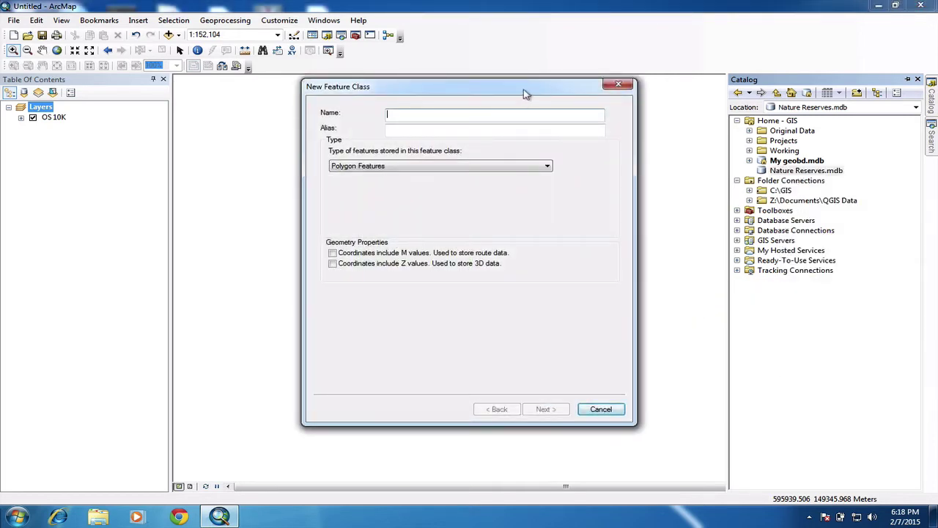
# Name the feature class Reserve_boundaries with alias Reserev Boundaries, keeping Polygon Features as the type
pyautogui.moveTo(526, 94); pyautogui.dragTo(503, 192)
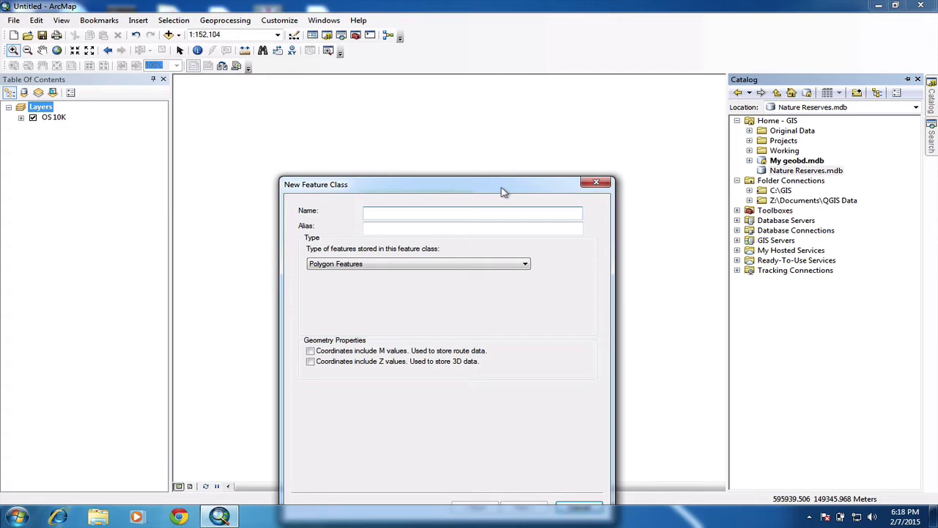
pyautogui.write('Reserve_boundaries')
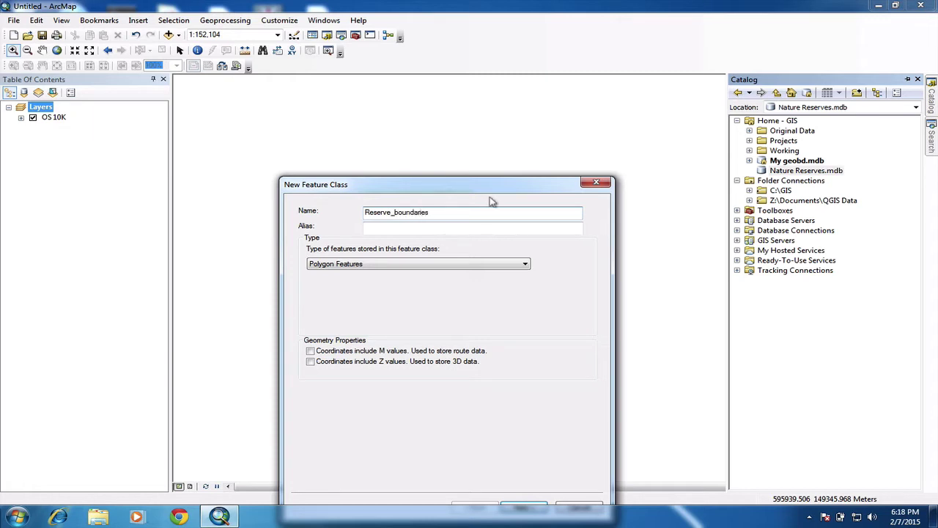
pyautogui.click(470, 228)
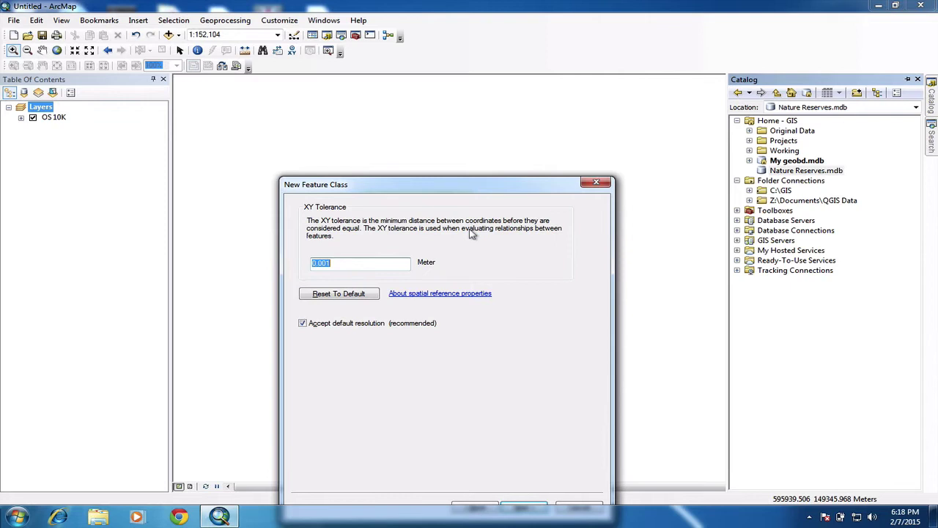
pyautogui.moveTo(469, 187); pyautogui.dragTo(480, 105)
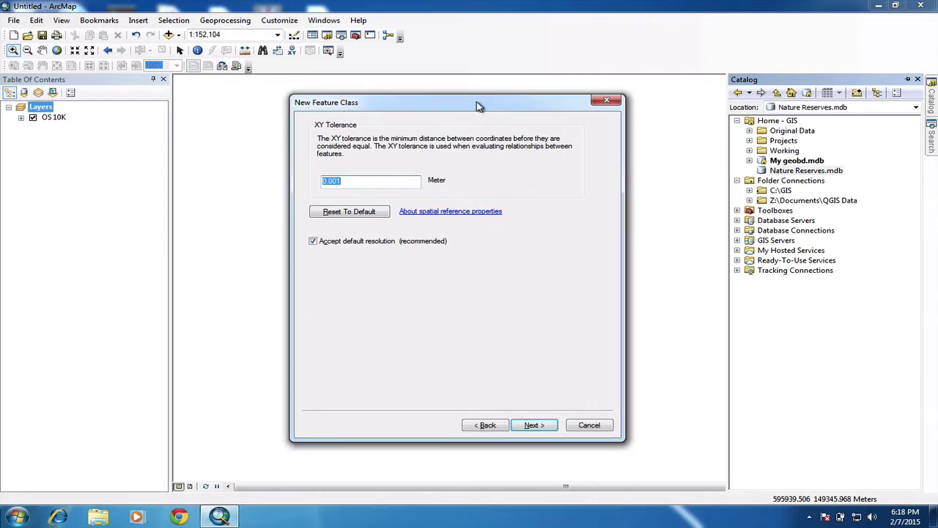
pyautogui.click(486, 425)
pyautogui.click(486, 425)
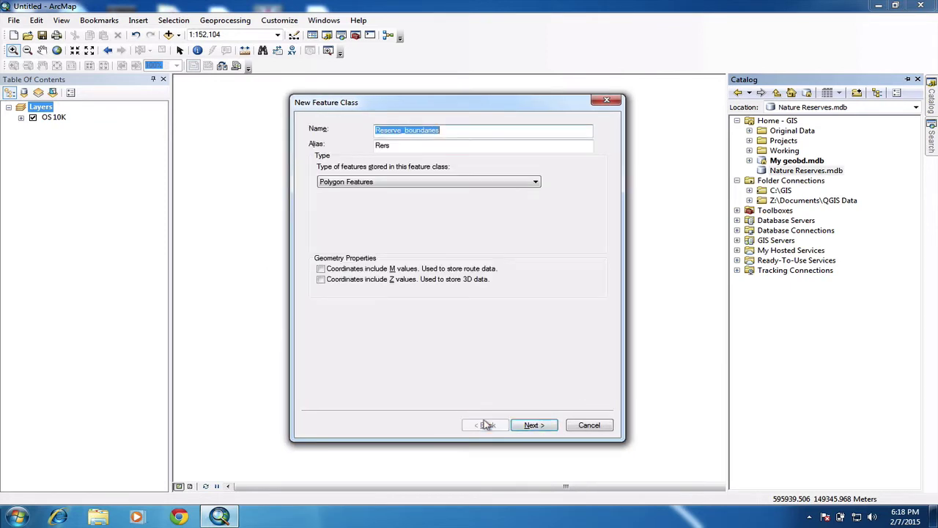
pyautogui.click(418, 146)
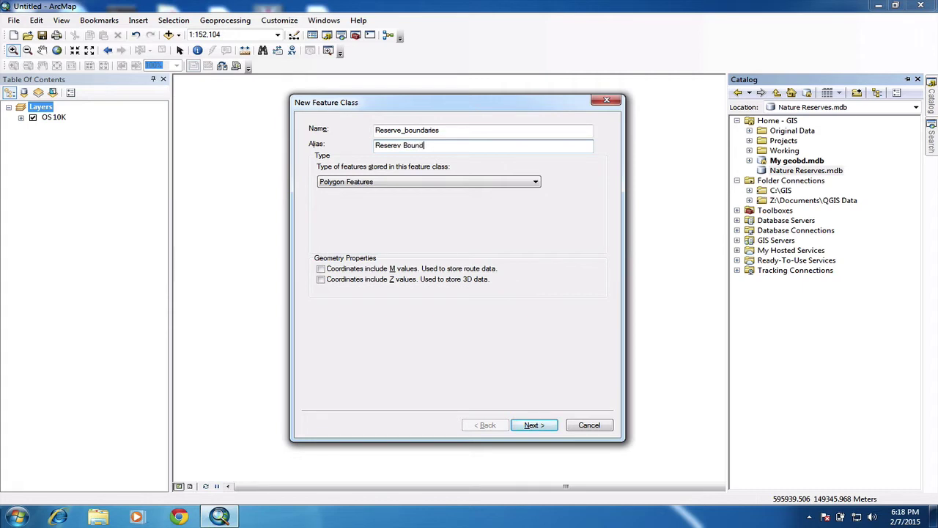
pyautogui.click(440, 183)
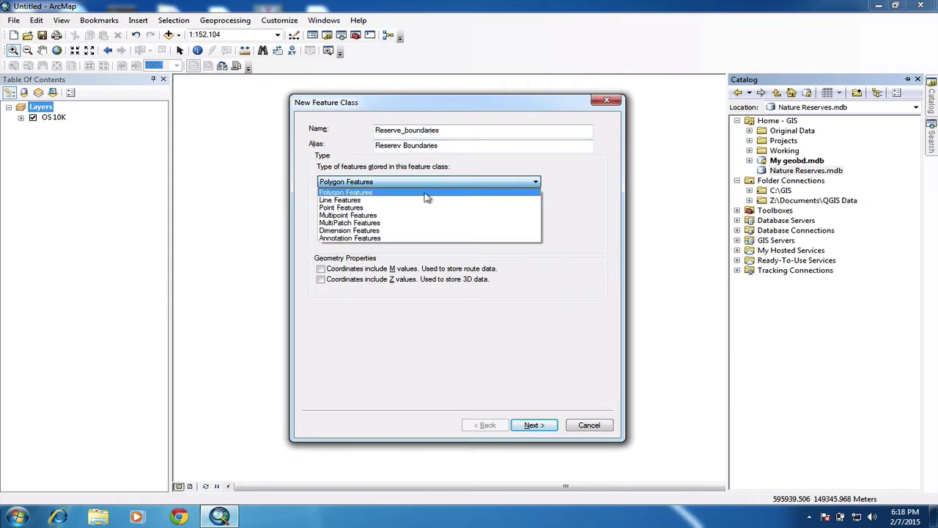
pyautogui.click(427, 194)
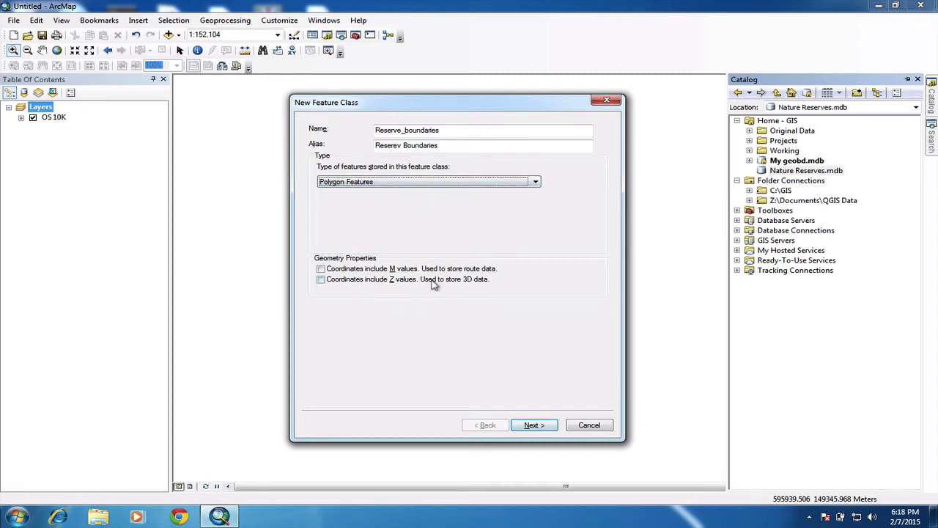
pyautogui.click(551, 430)
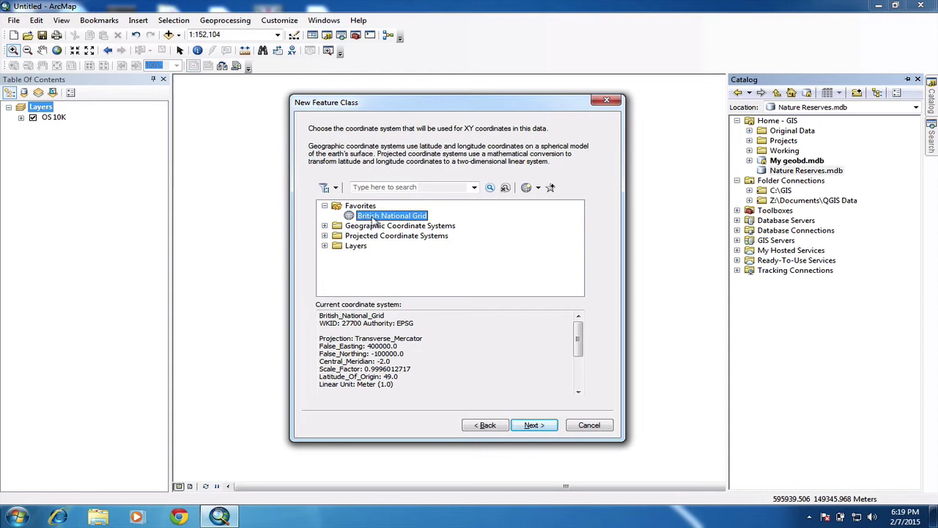
# Accept British National Grid and the default 0.001 Meter XY tolerance
pyautogui.click(531, 425)
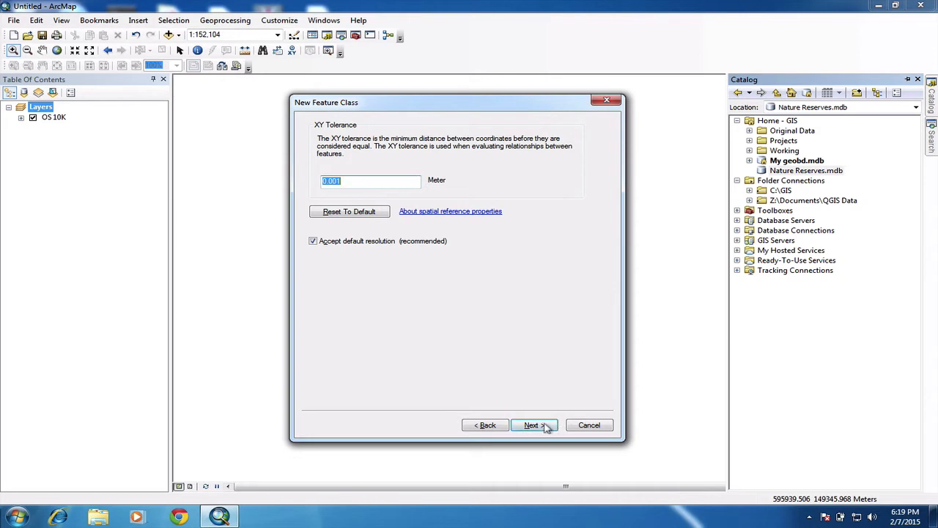
pyautogui.click(546, 427)
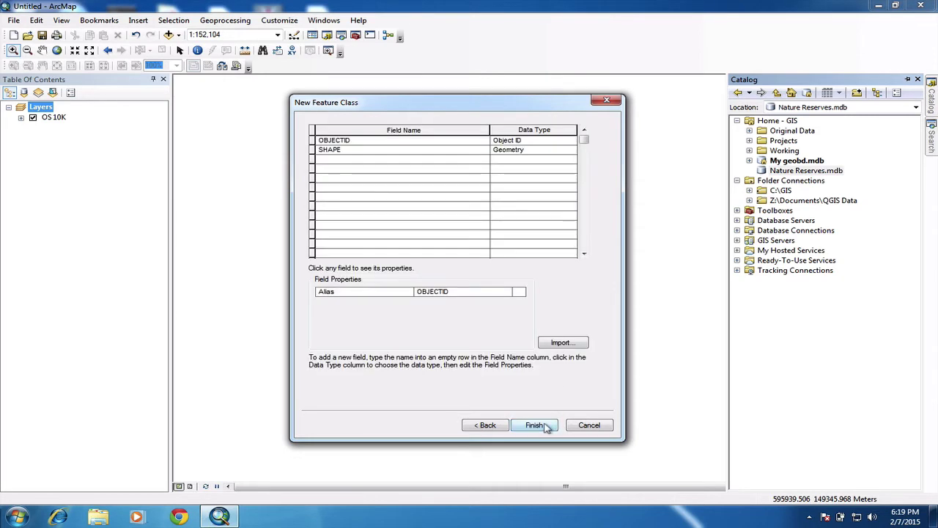
# Add a Text field called Name with length 100 and finish creating Reserve_boundaries
pyautogui.click(372, 160)
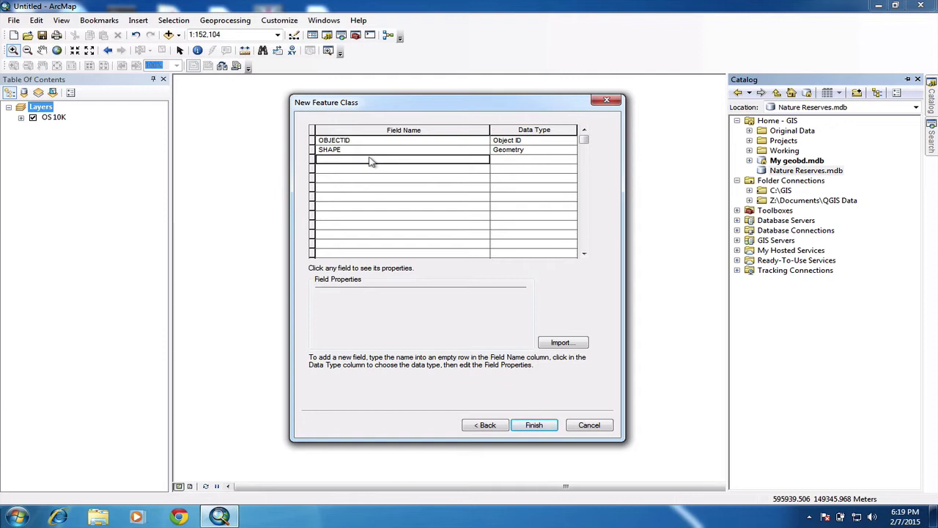
pyautogui.write('Name')
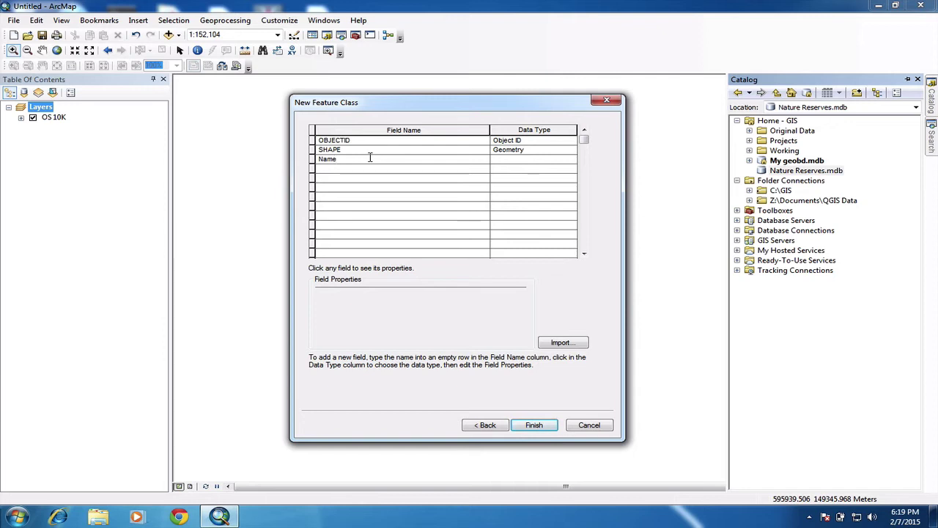
pyautogui.click(525, 161)
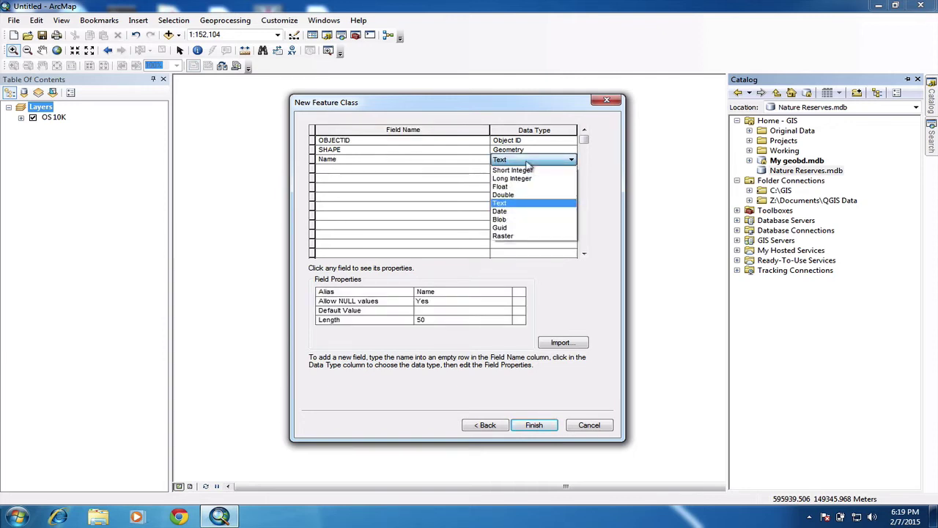
pyautogui.click(525, 204)
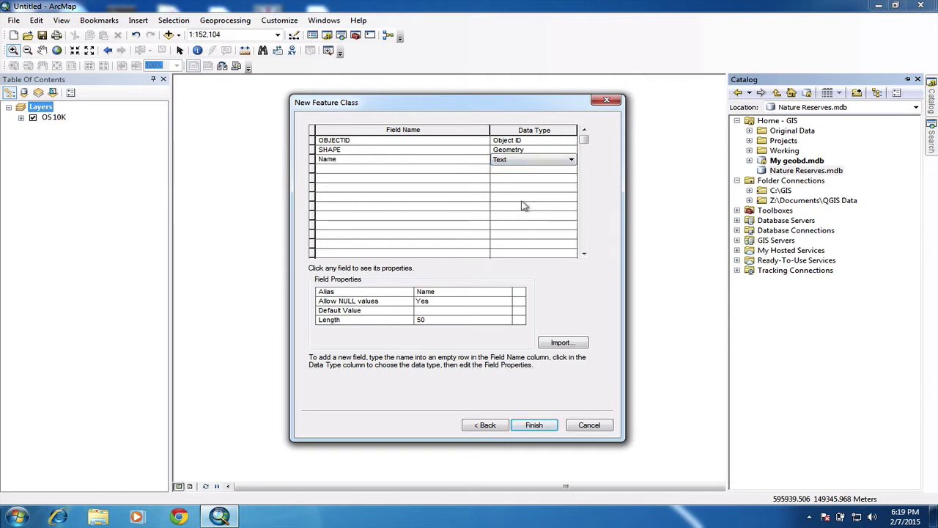
pyautogui.click(542, 164)
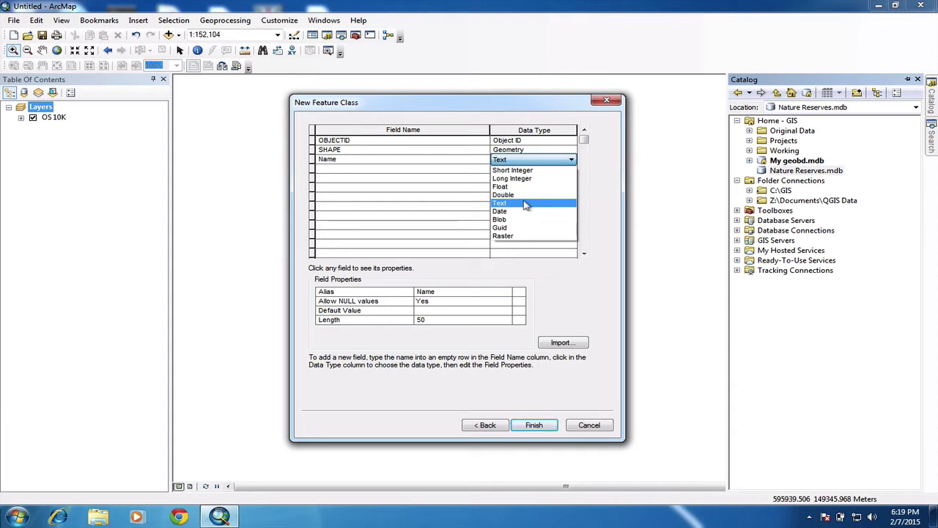
pyautogui.click(526, 203)
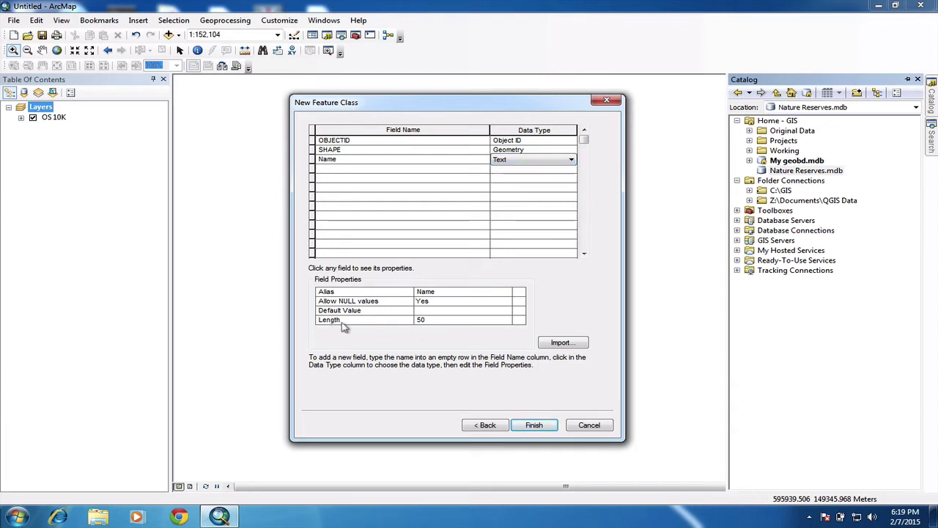
pyautogui.click(422, 320)
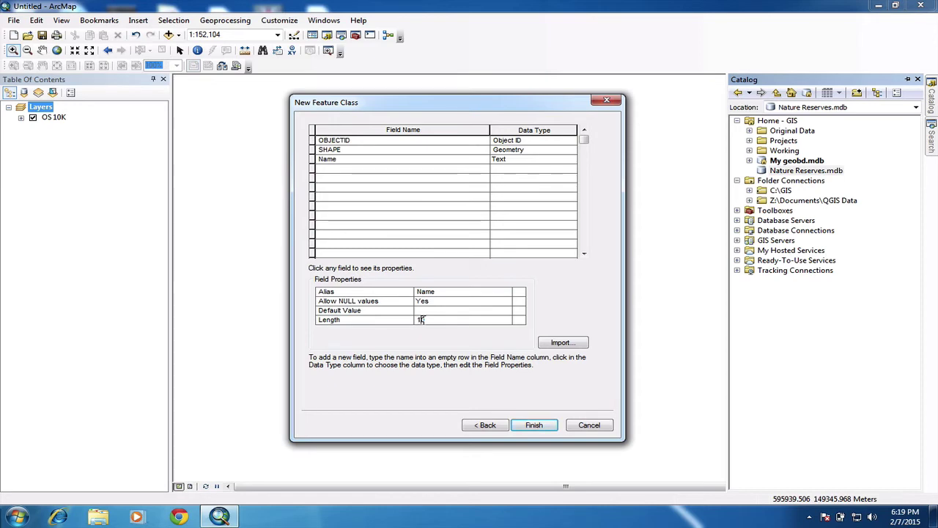
pyautogui.click(546, 427)
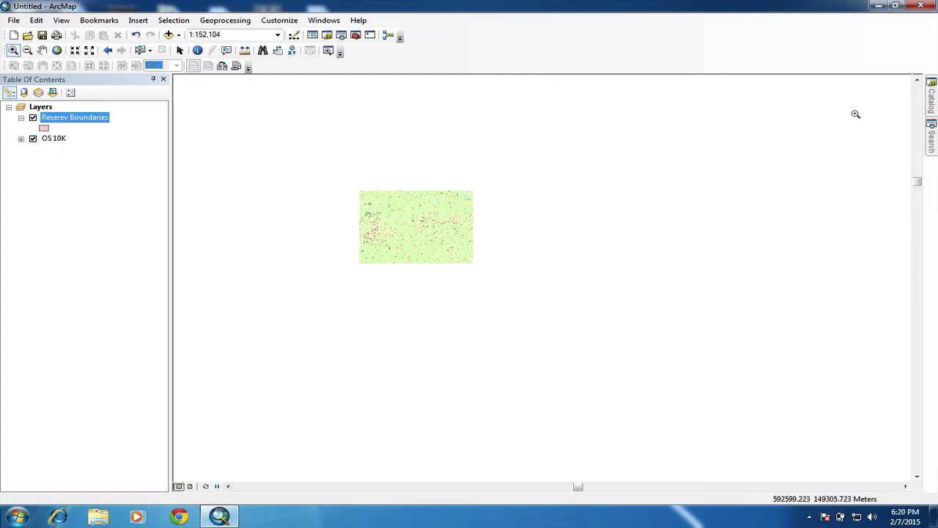
# Set the Catalog window to auto-hide so it collapses to the right edge
pyautogui.moveTo(932, 97)
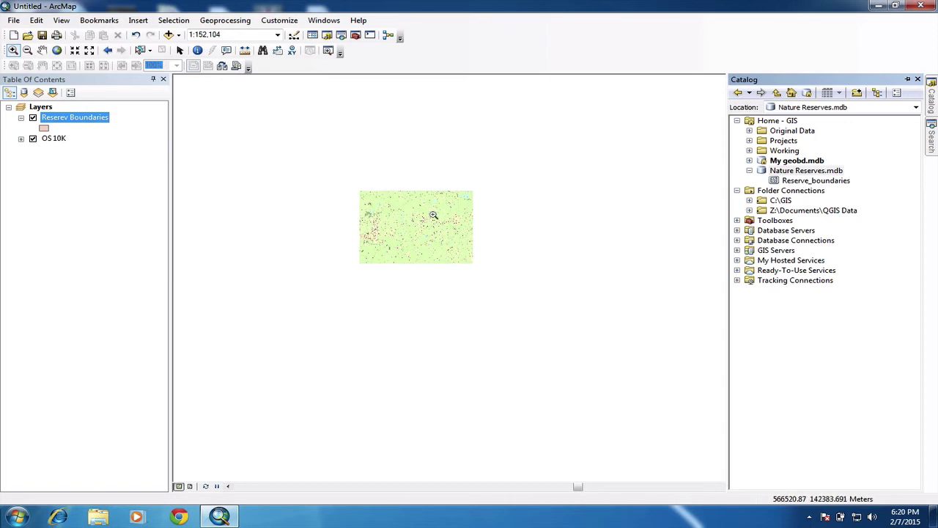
pyautogui.click(908, 79)
pyautogui.click(921, 79)
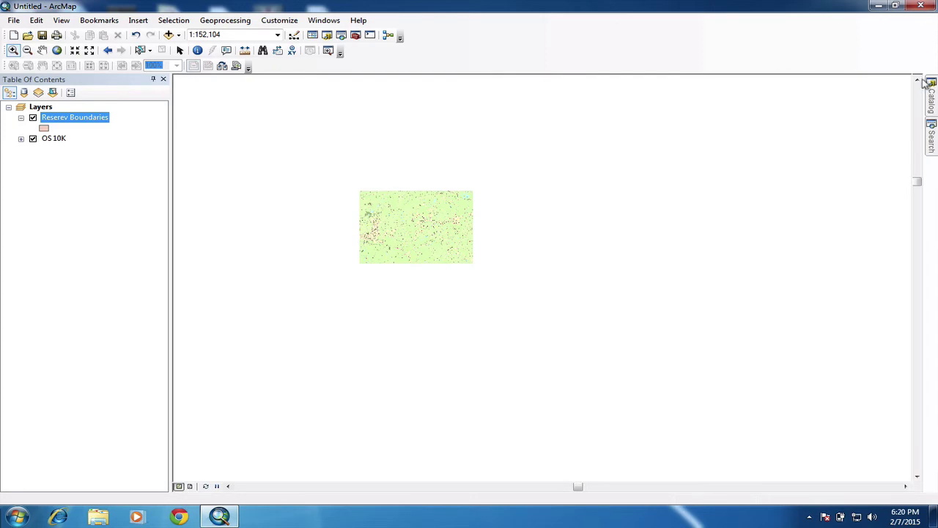
# Zoom the OS 10K map in to about 1:2,490 and pan toward Cinderhill Farm
pyautogui.moveTo(398, 218); pyautogui.dragTo(441, 235)
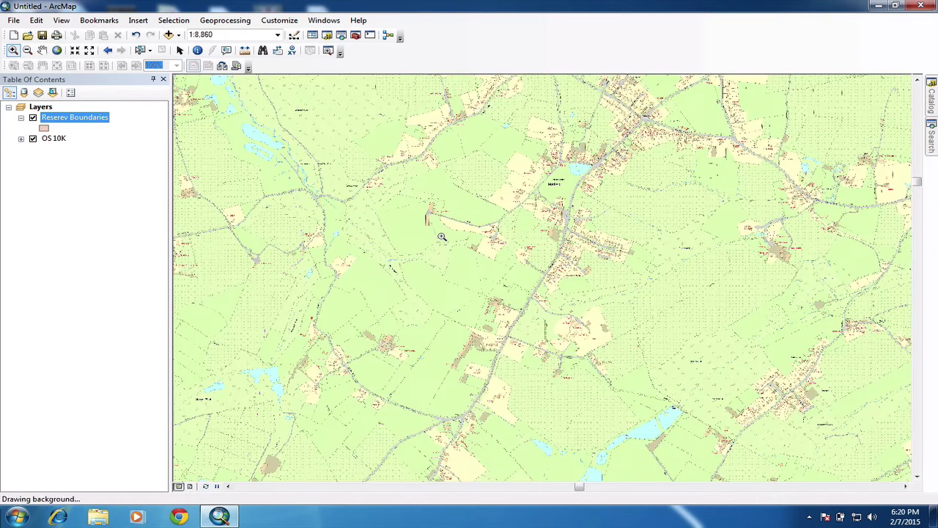
pyautogui.moveTo(404, 146); pyautogui.dragTo(608, 261)
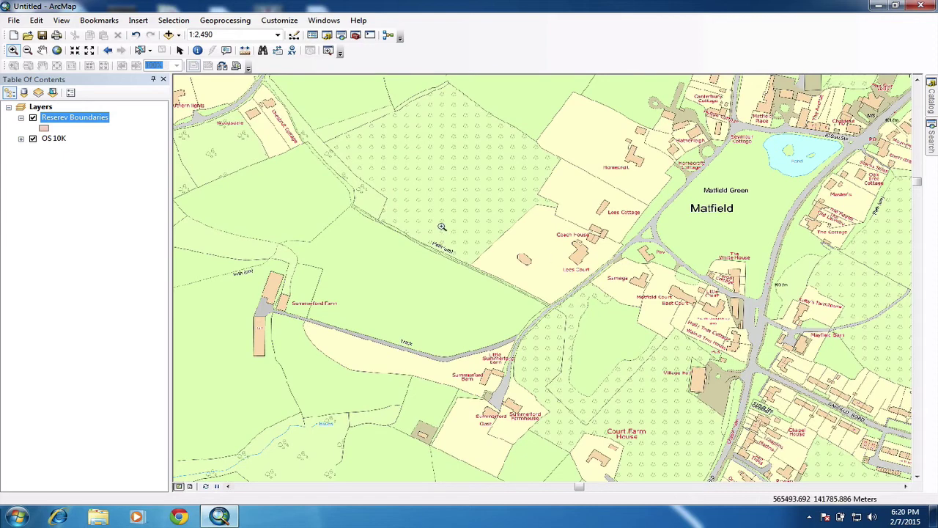
pyautogui.click(42, 50)
pyautogui.moveTo(390, 138); pyautogui.dragTo(439, 356)
pyautogui.moveTo(484, 257); pyautogui.dragTo(444, 330)
pyautogui.moveTo(620, 264); pyautogui.dragTo(555, 372)
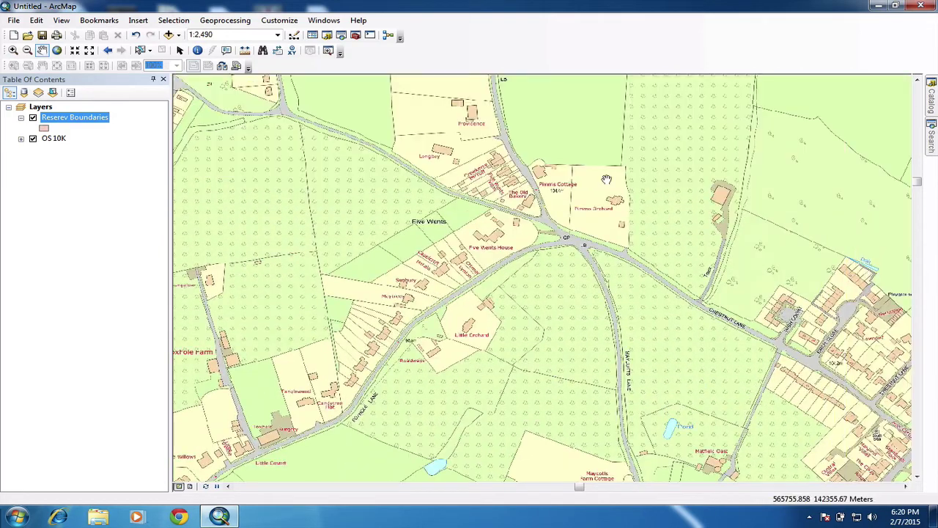
pyautogui.moveTo(607, 180); pyautogui.dragTo(605, 384)
pyautogui.moveTo(476, 290); pyautogui.dragTo(681, 332)
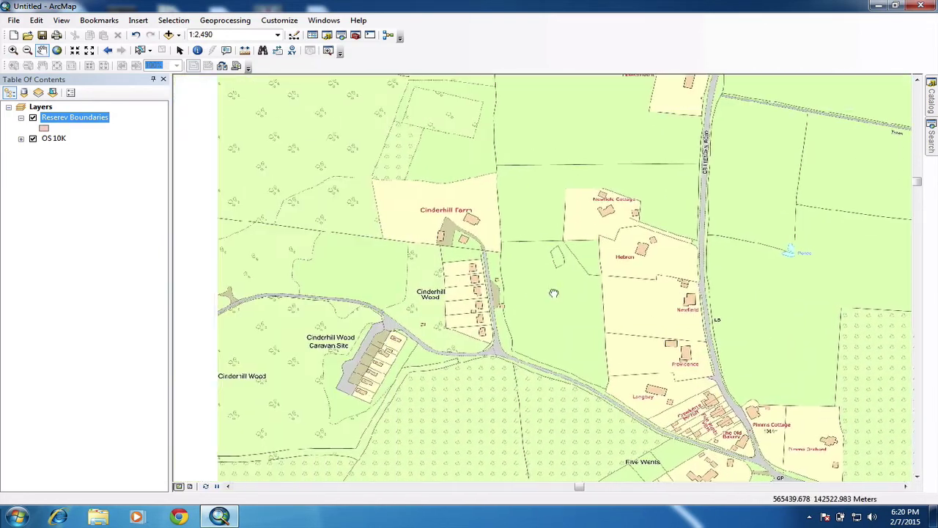
# Centre the view on Cinderhill Wood with the stream and caravan site visible
pyautogui.moveTo(405, 162); pyautogui.dragTo(512, 241)
pyautogui.moveTo(385, 233); pyautogui.dragTo(588, 271)
pyautogui.moveTo(583, 304); pyautogui.dragTo(682, 312)
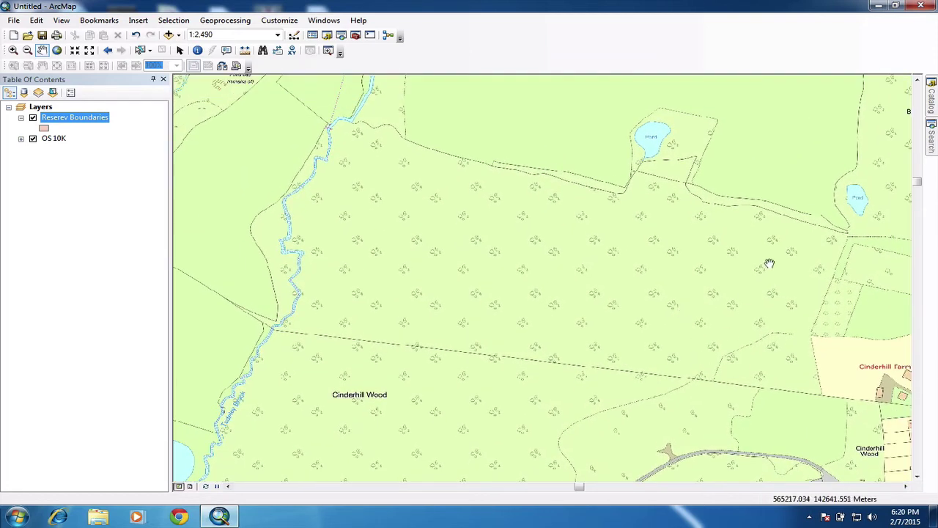
pyautogui.moveTo(616, 296); pyautogui.dragTo(614, 286)
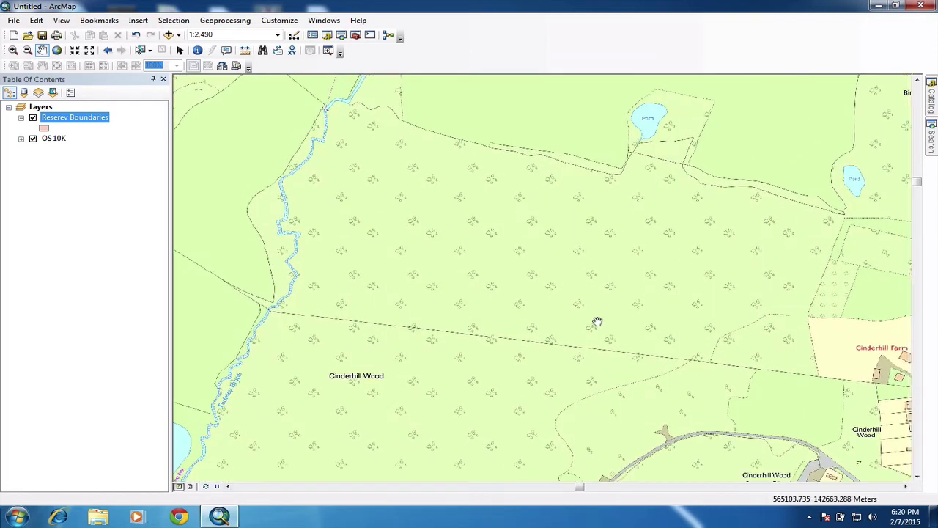
pyautogui.moveTo(596, 322); pyautogui.dragTo(594, 224)
pyautogui.moveTo(550, 329); pyautogui.dragTo(547, 227)
pyautogui.moveTo(545, 305); pyautogui.dragTo(579, 331)
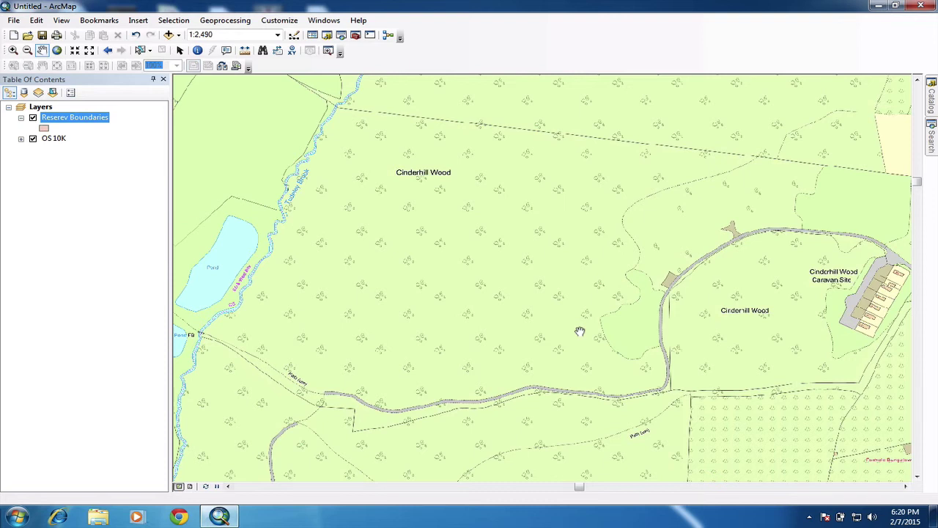
# Turn on the Editor toolbar and dock it in the top toolbar row
pyautogui.rightClick(489, 32)
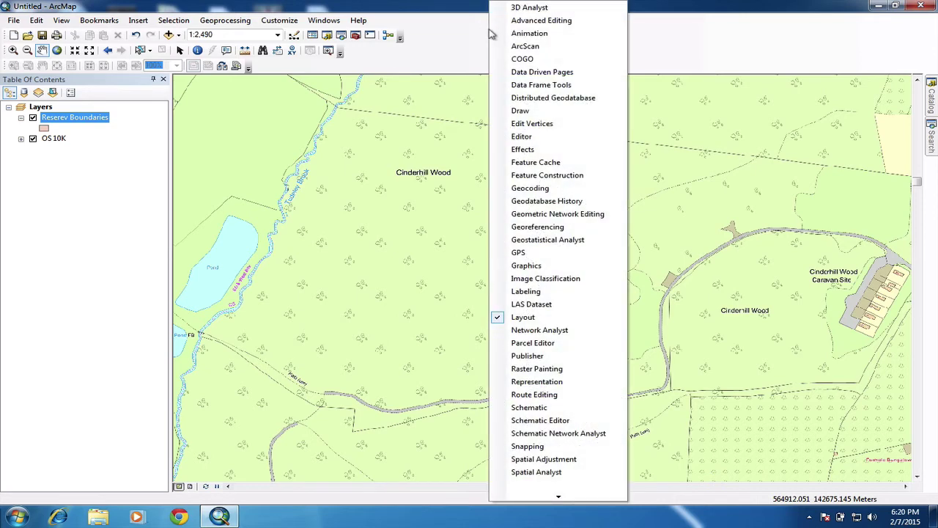
pyautogui.click(468, 41)
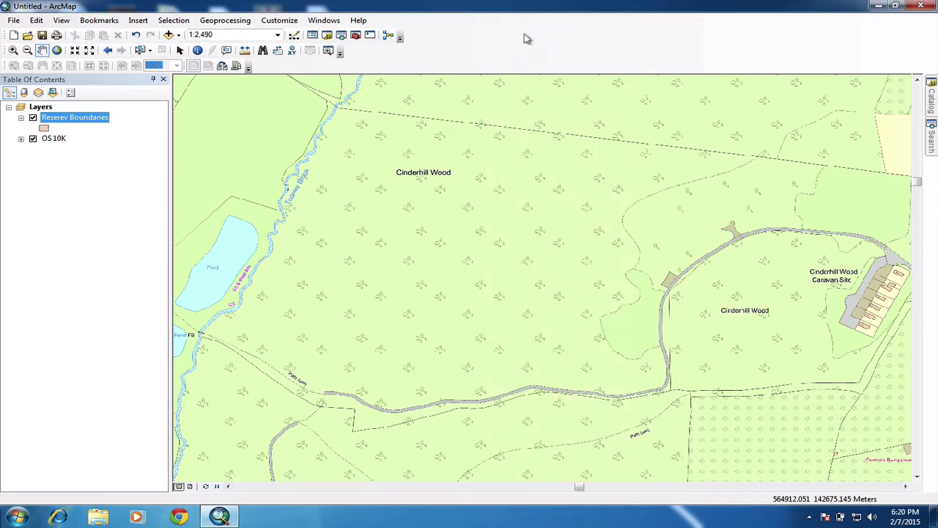
pyautogui.rightClick(605, 34)
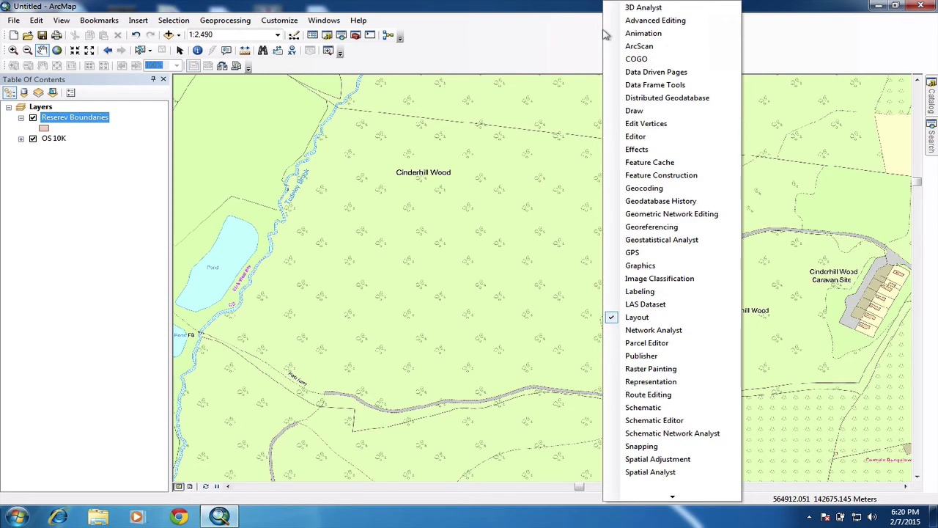
pyautogui.click(649, 137)
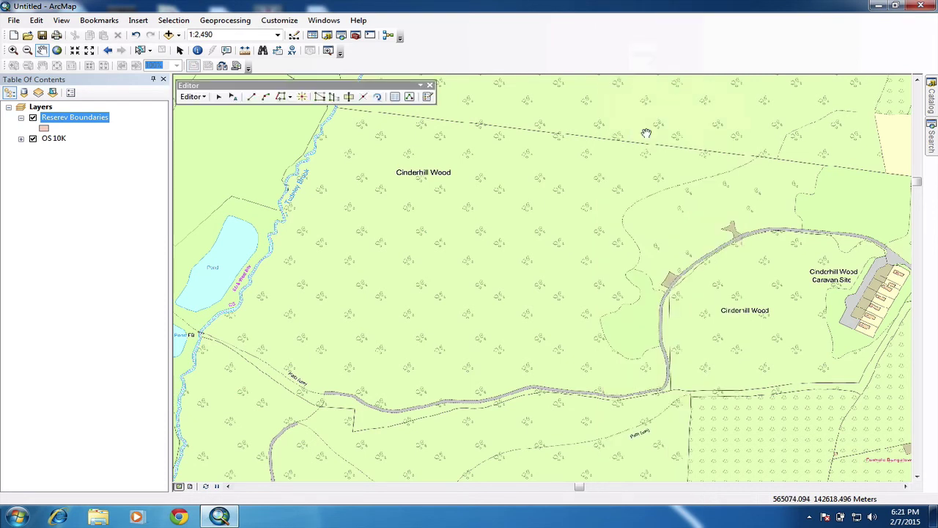
pyautogui.moveTo(348, 88); pyautogui.dragTo(563, 36)
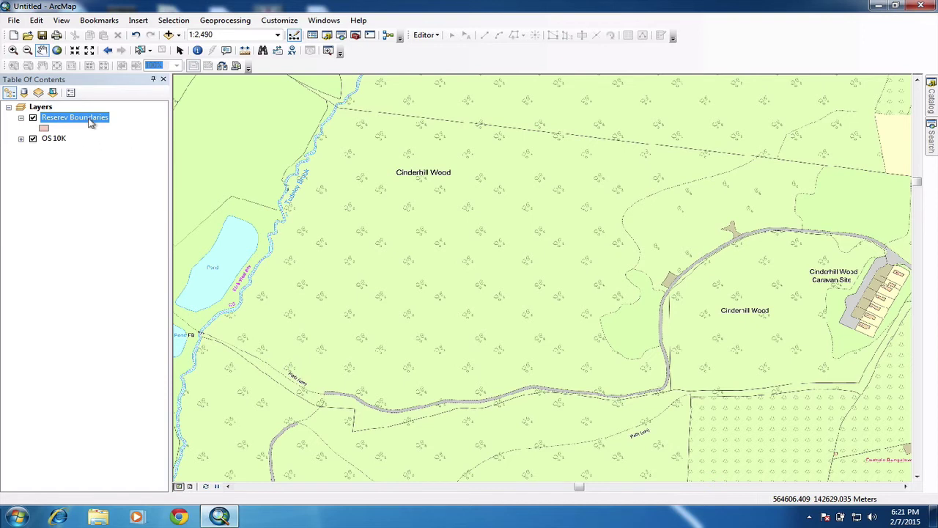
# Glance at the Editor menu, then bring up the Reserev Boundaries layer's Edit Features options
pyautogui.click(432, 38)
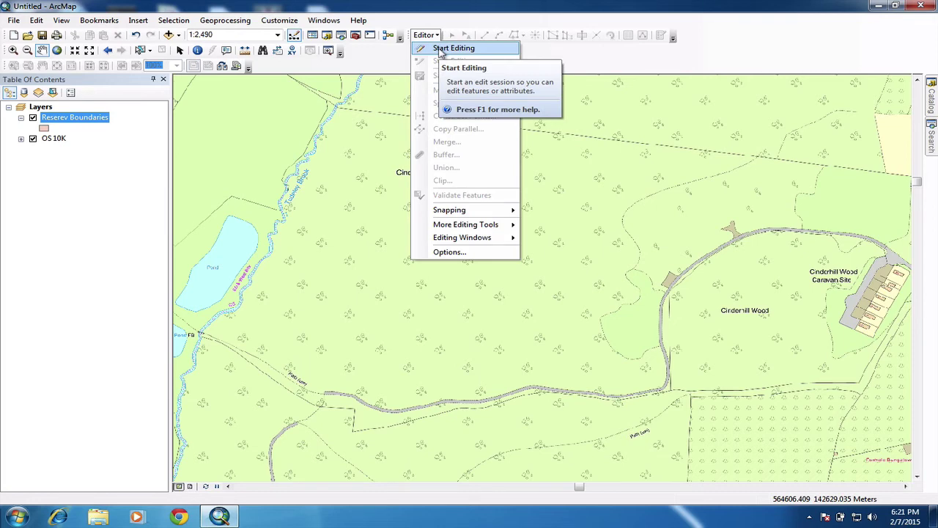
pyautogui.click(375, 60)
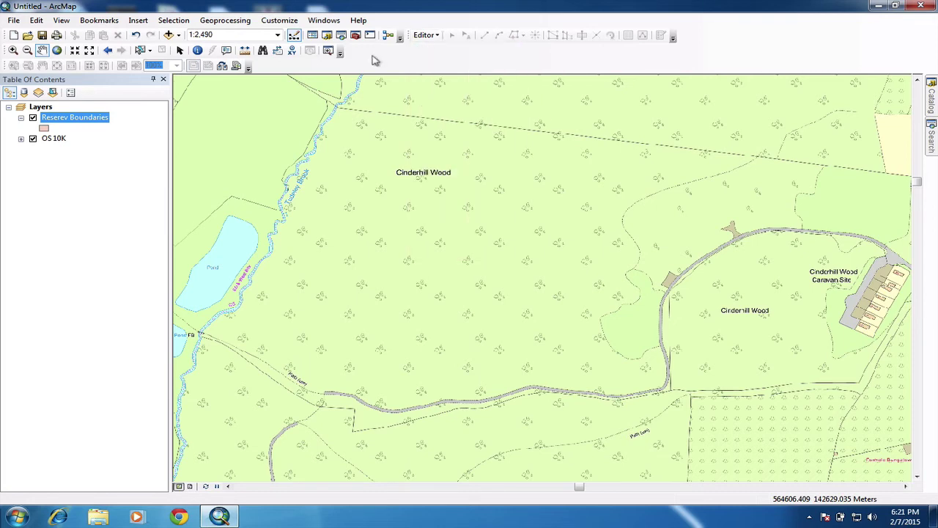
pyautogui.rightClick(79, 120)
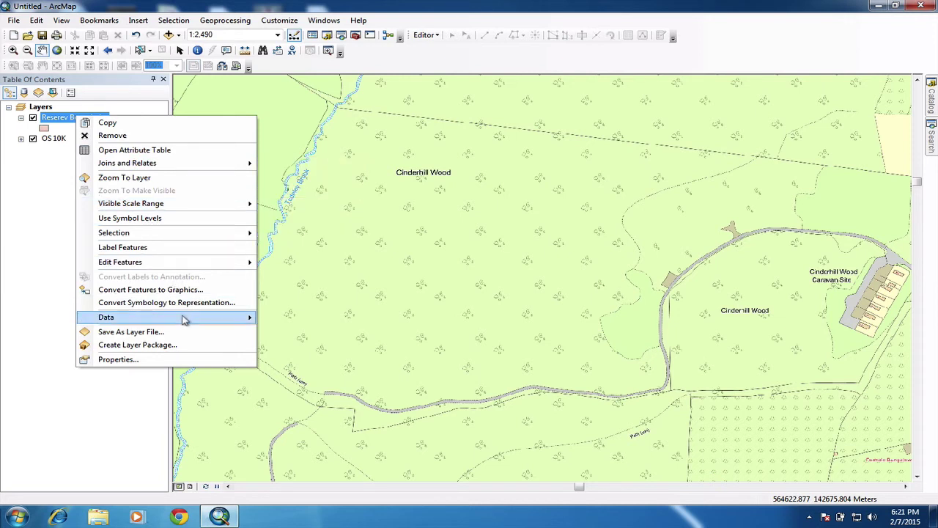
pyautogui.moveTo(184, 318)
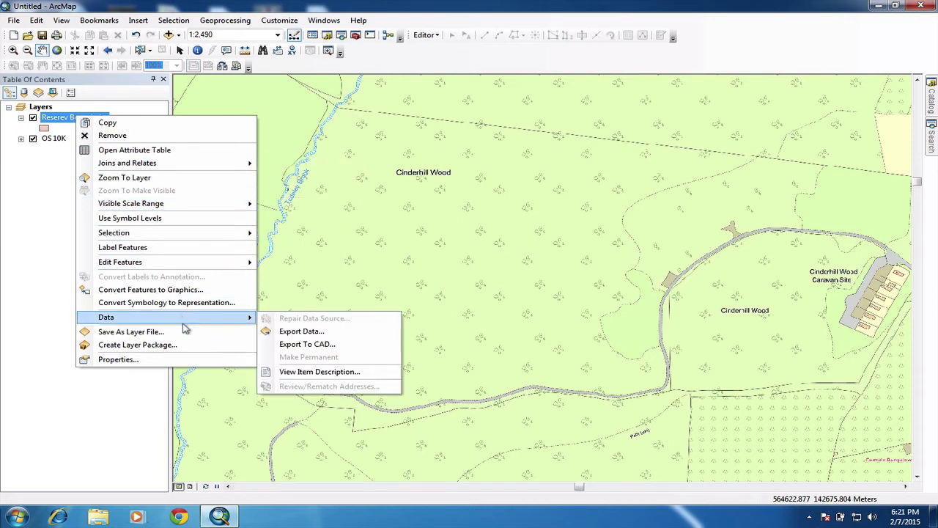
pyautogui.moveTo(201, 266)
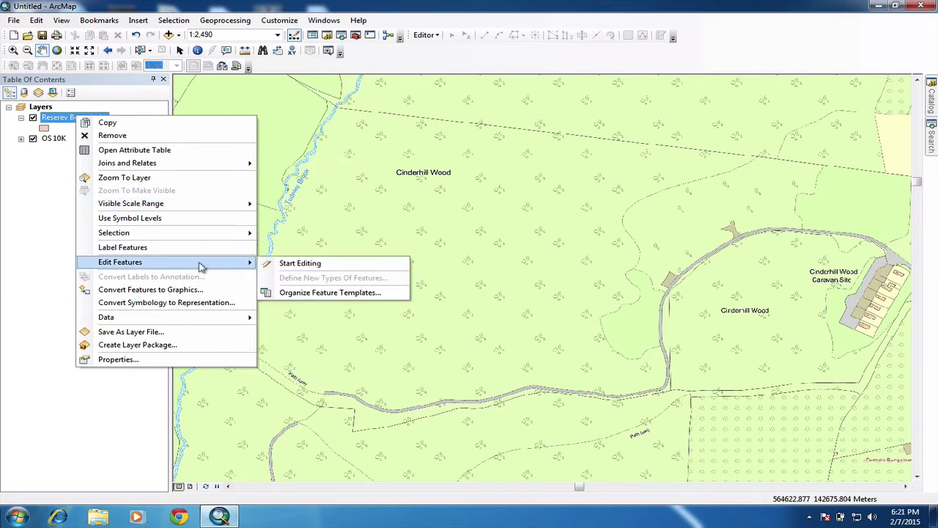
# Start editing Reserev Boundaries and pick its polygon template in Create Features
pyautogui.click(280, 262)
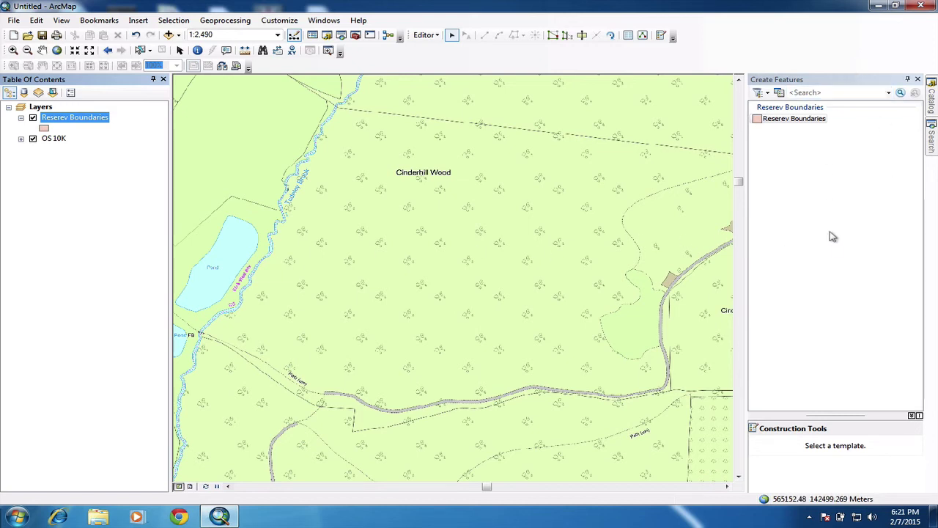
pyautogui.click(917, 80)
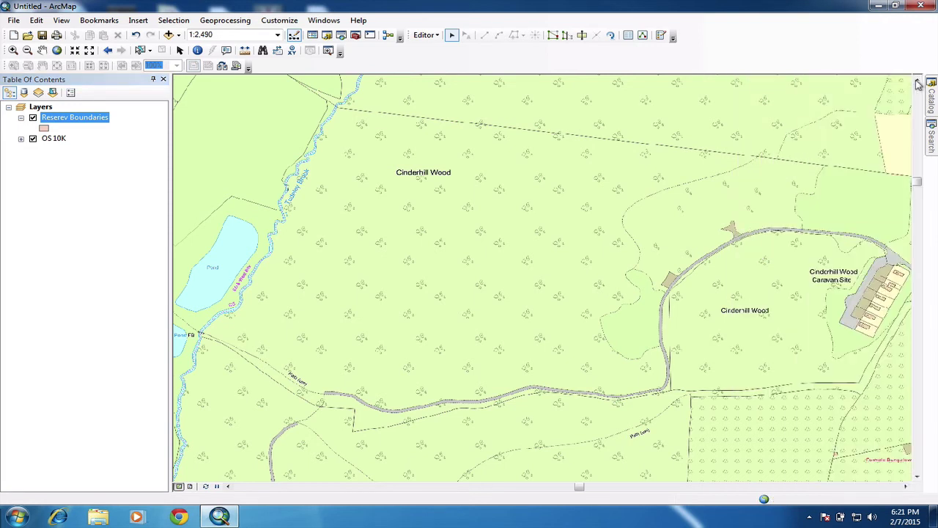
pyautogui.click(661, 38)
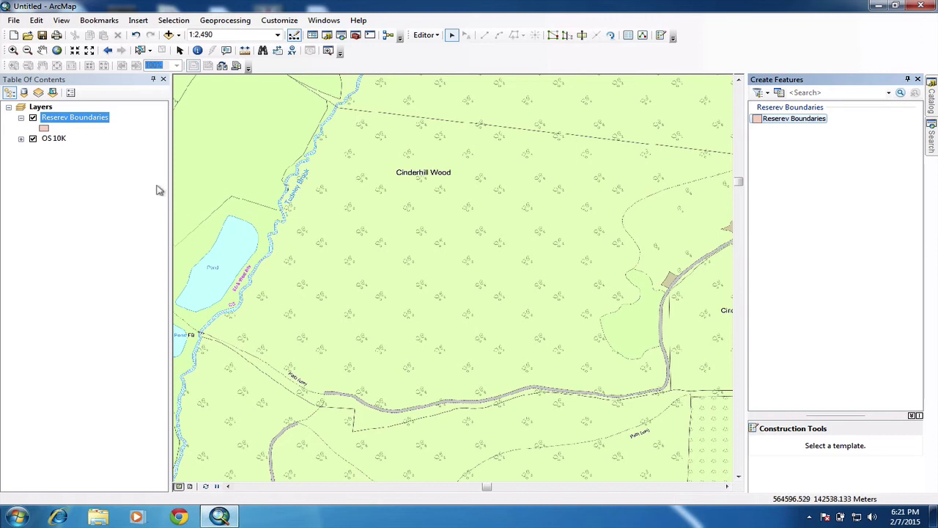
pyautogui.click(808, 123)
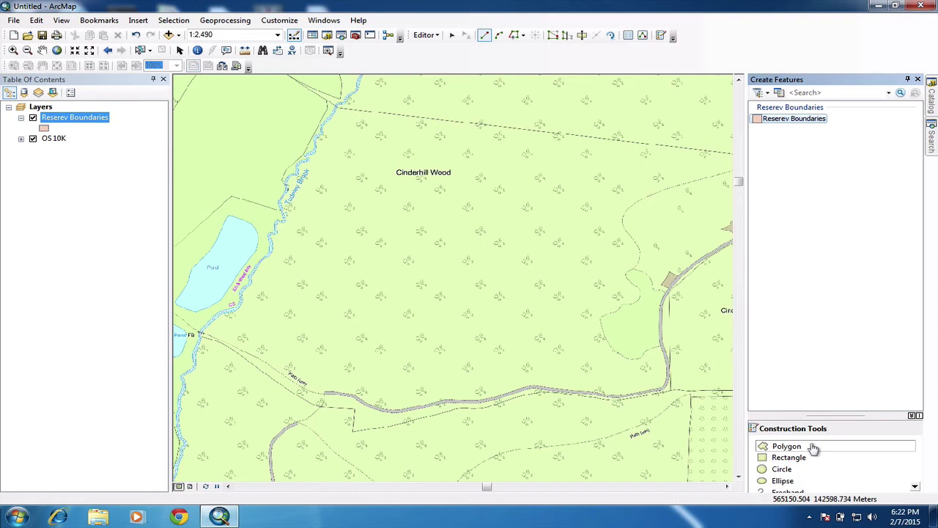
# Undo a stray test vertex and reselect the Reserev Boundaries template for drawing
pyautogui.click(821, 285)
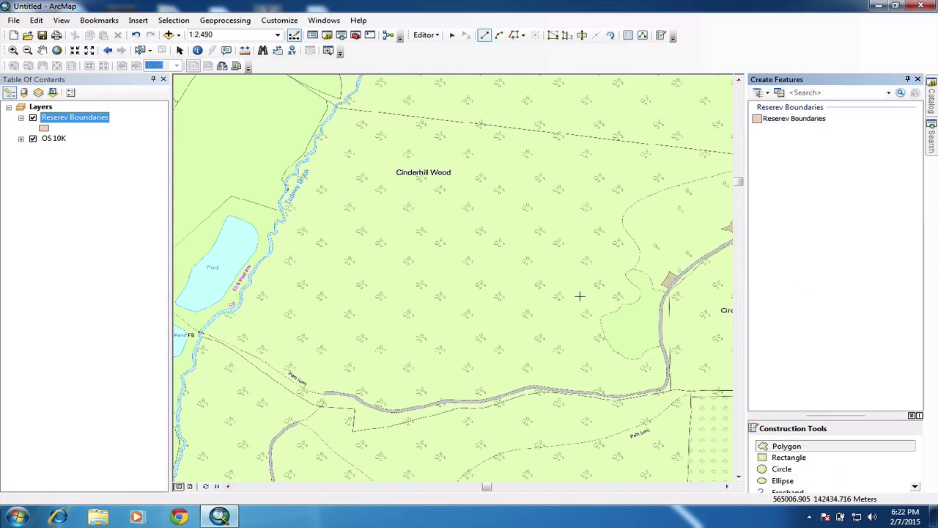
pyautogui.click(47, 141)
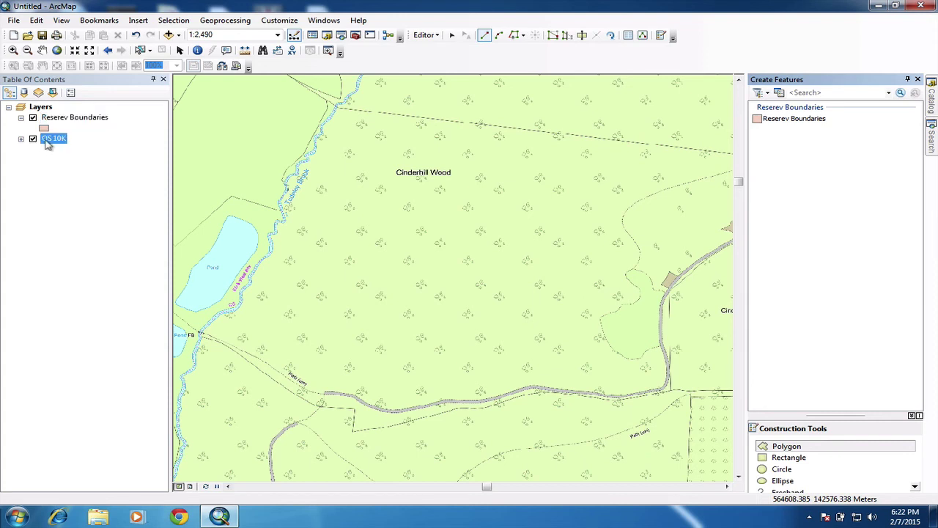
pyautogui.click(185, 176)
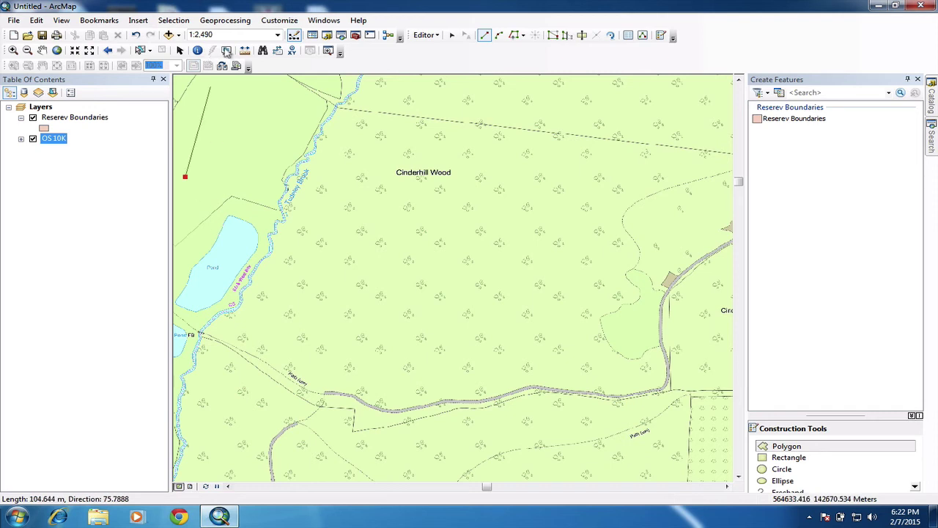
pyautogui.click(136, 36)
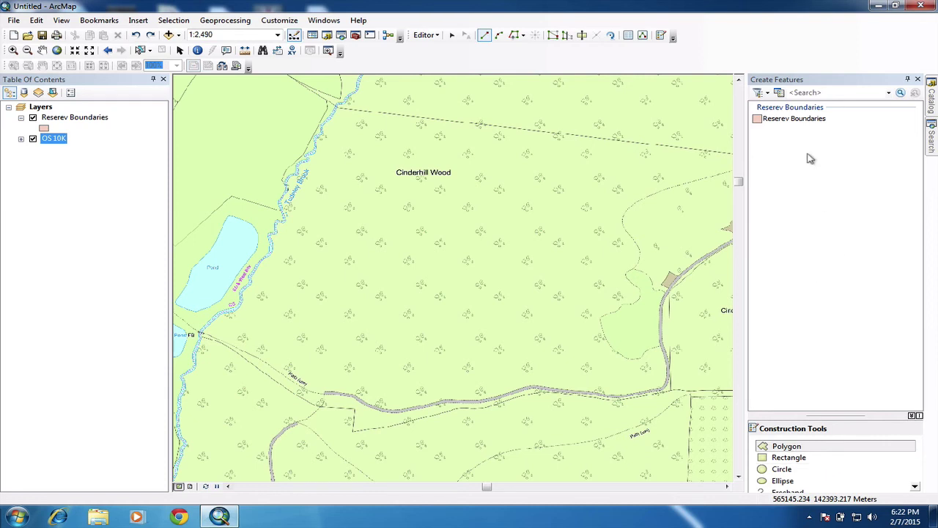
pyautogui.click(800, 120)
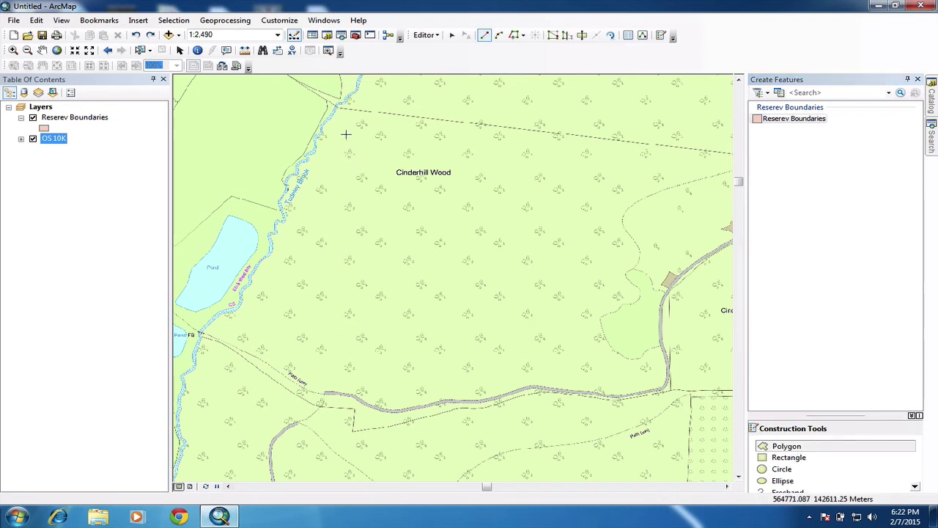
# Trace the wood's northern field edge, eastern edge and southern track with polygon vertices
pyautogui.click(340, 110)
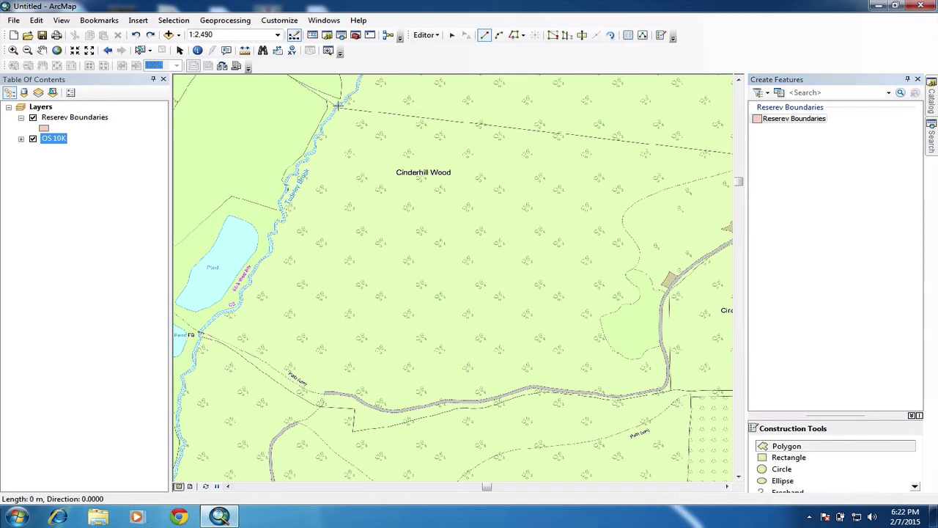
pyautogui.click(550, 131)
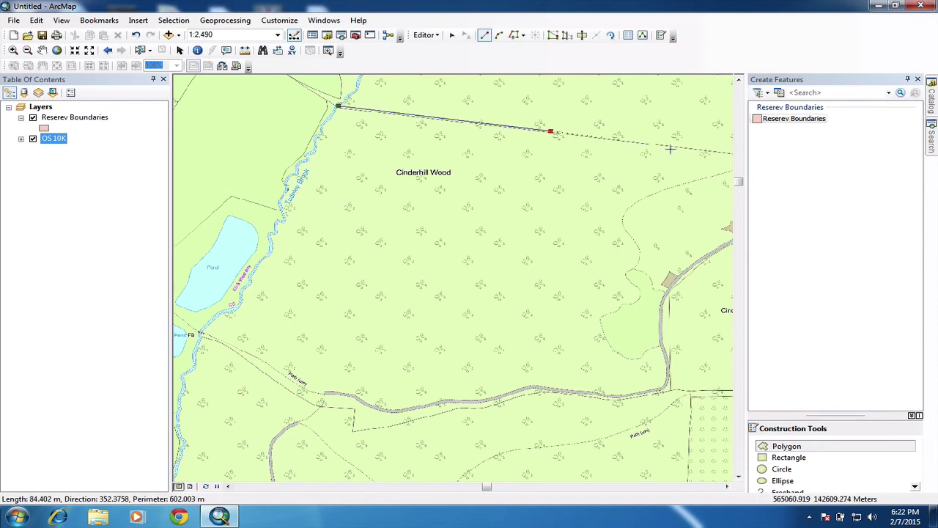
pyautogui.click(709, 150)
pyautogui.click(717, 175)
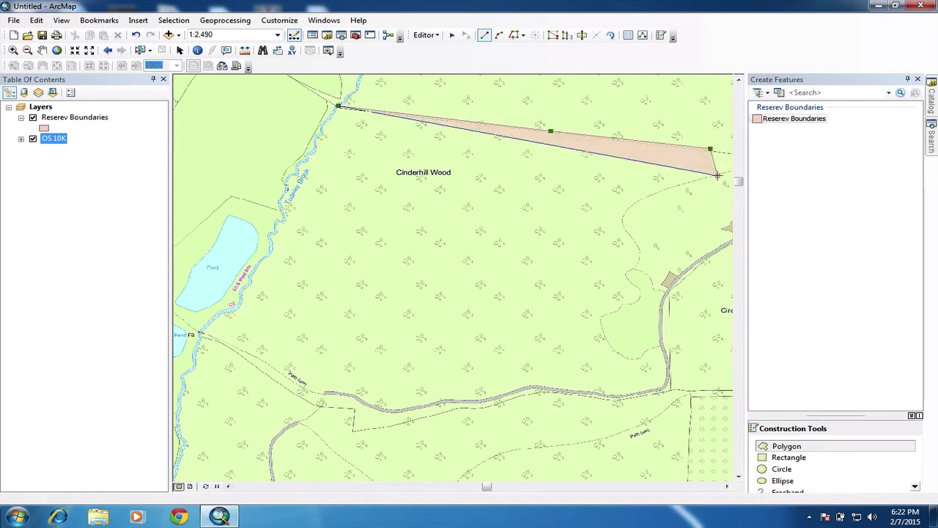
pyautogui.click(628, 203)
pyautogui.click(636, 248)
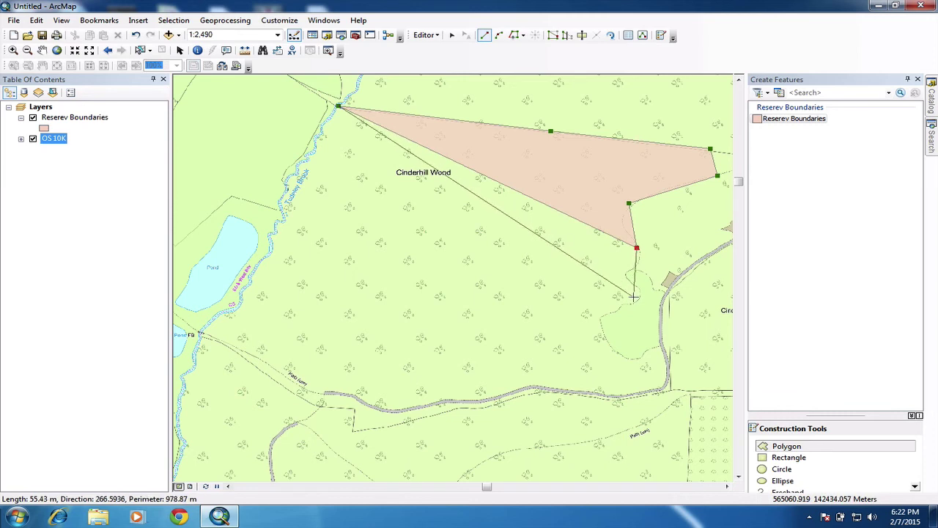
pyautogui.click(633, 296)
pyautogui.click(665, 389)
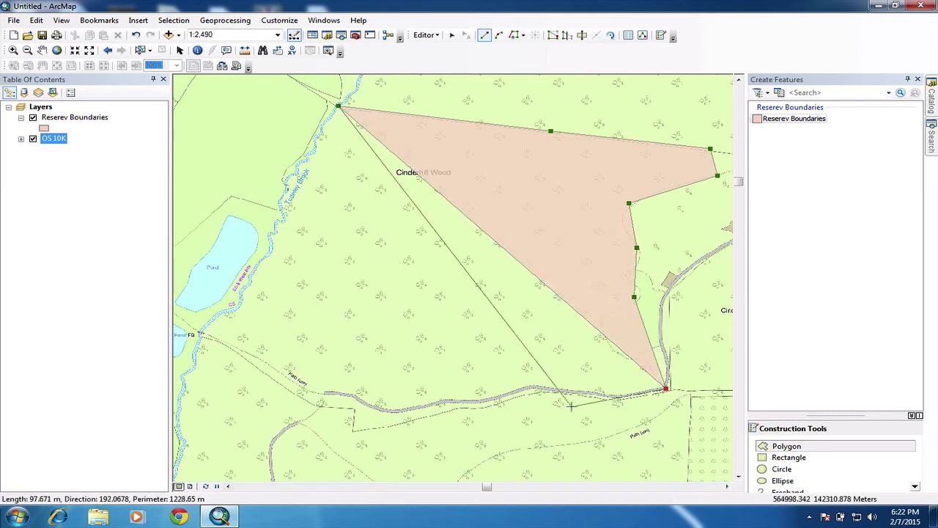
pyautogui.click(561, 388)
pyautogui.click(476, 401)
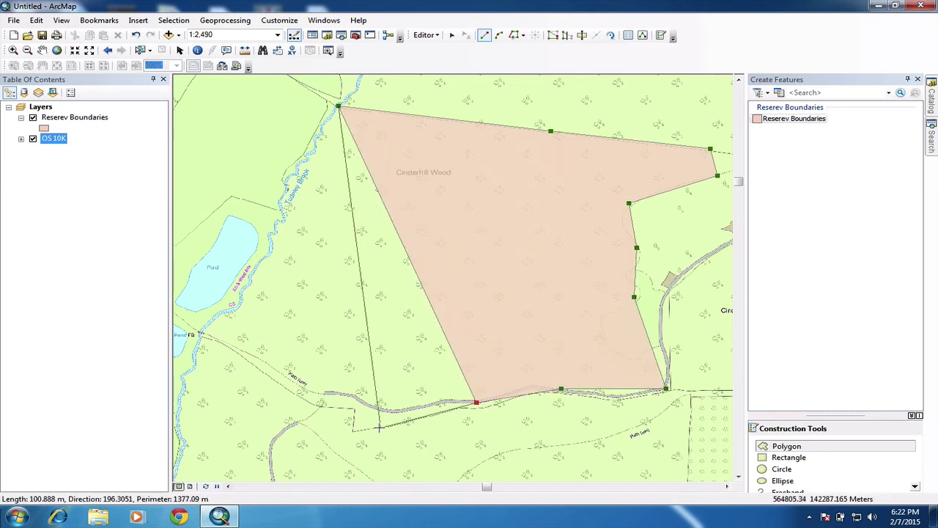
pyautogui.click(361, 429)
# Continue the outline past the footbridge and up the stream, closing the polygon at the northern corner
pyautogui.click(349, 412)
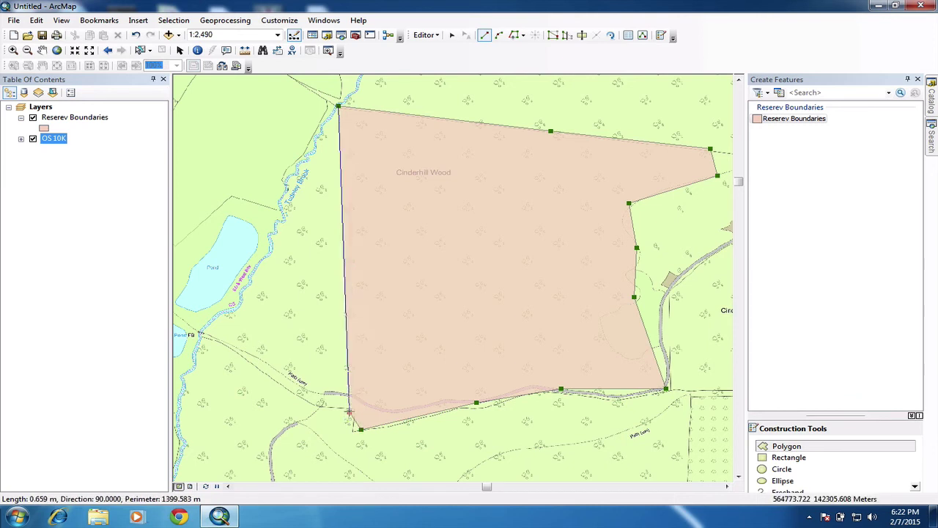
pyautogui.click(272, 375)
pyautogui.click(200, 335)
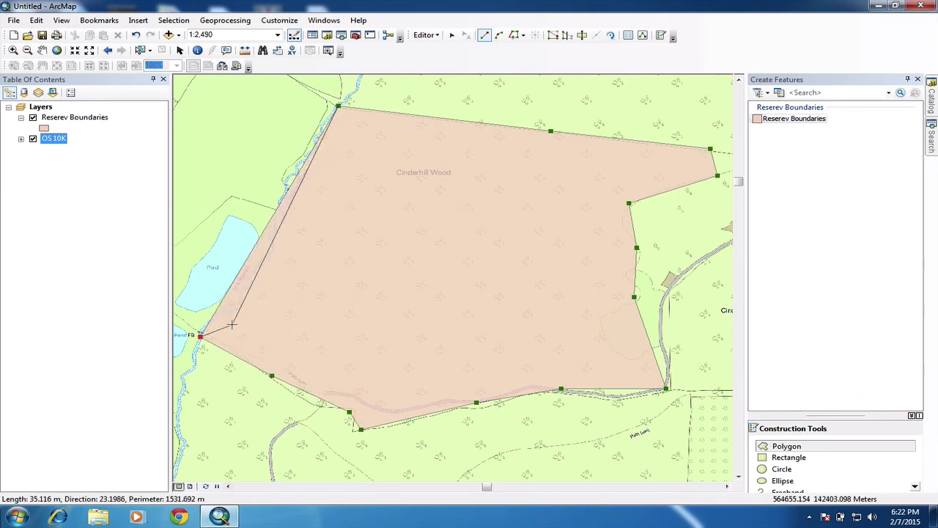
pyautogui.click(232, 314)
pyautogui.click(242, 295)
pyautogui.click(266, 261)
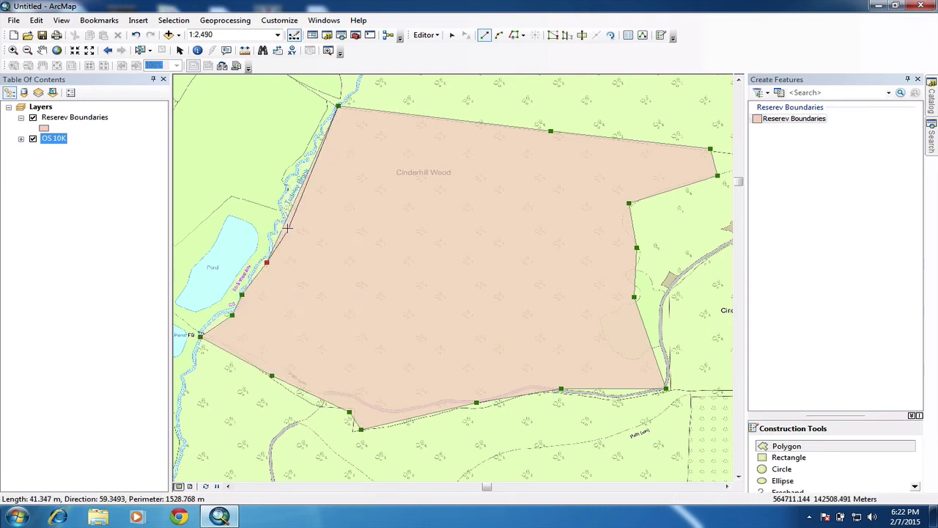
pyautogui.click(287, 222)
pyautogui.click(286, 187)
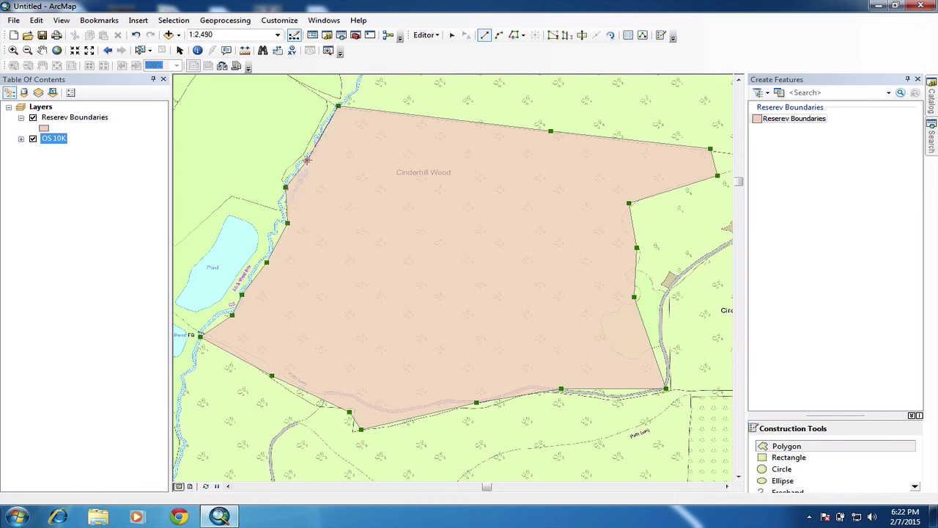
pyautogui.click(306, 160)
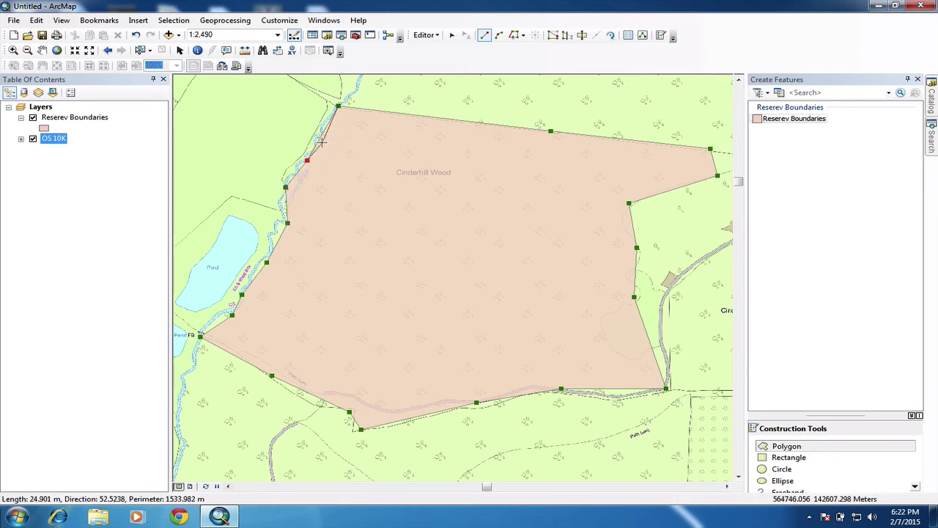
pyautogui.doubleClick(319, 139)
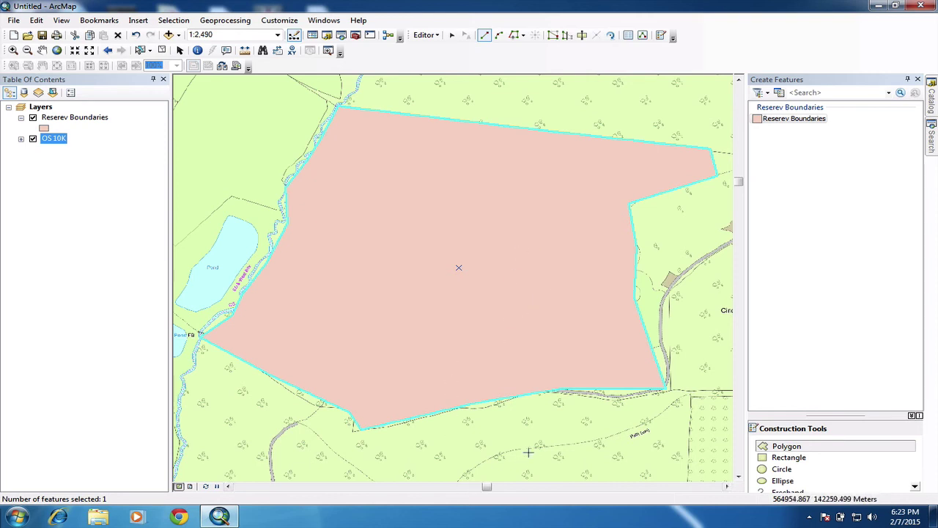
# Enter Cinderhill as the new polygon's Name in the Reserev Boundaries attribute table, then close it
pyautogui.click(76, 118)
pyautogui.rightClick(76, 117)
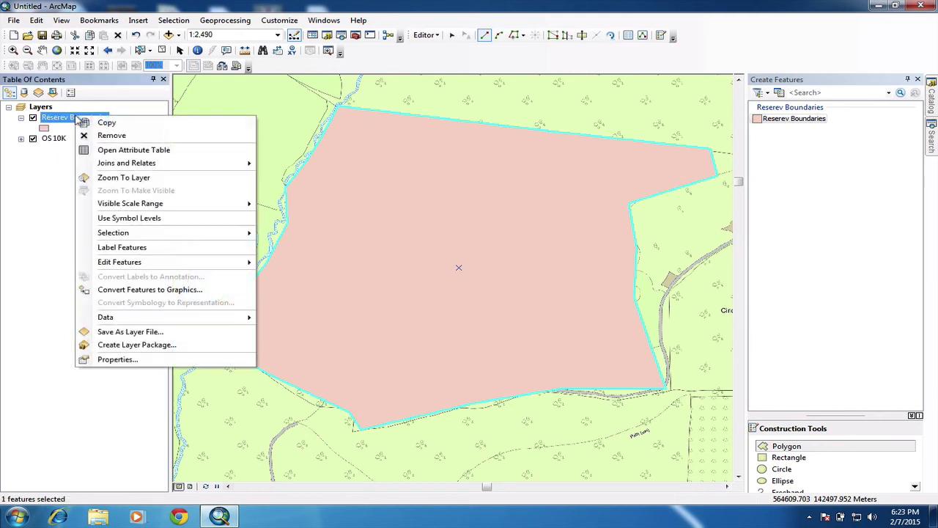
pyautogui.click(111, 151)
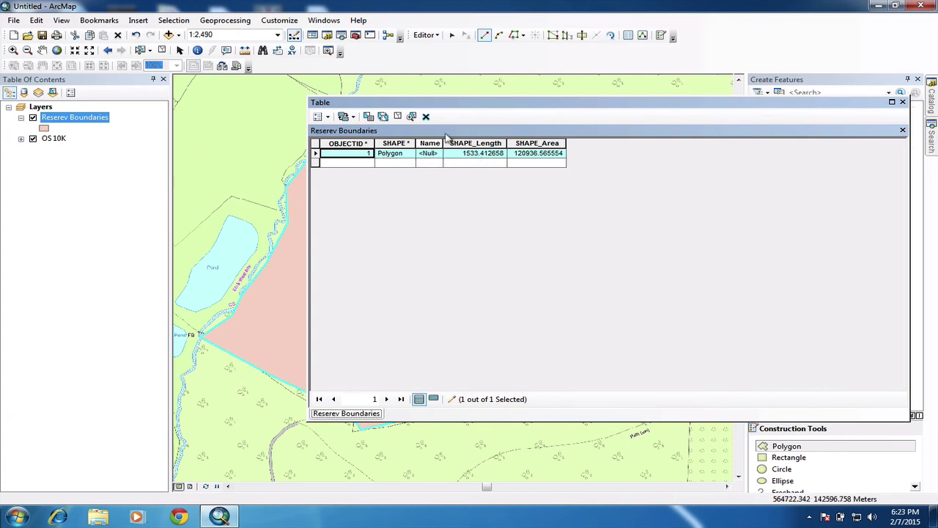
pyautogui.moveTo(477, 110); pyautogui.dragTo(366, 238)
pyautogui.click(327, 283)
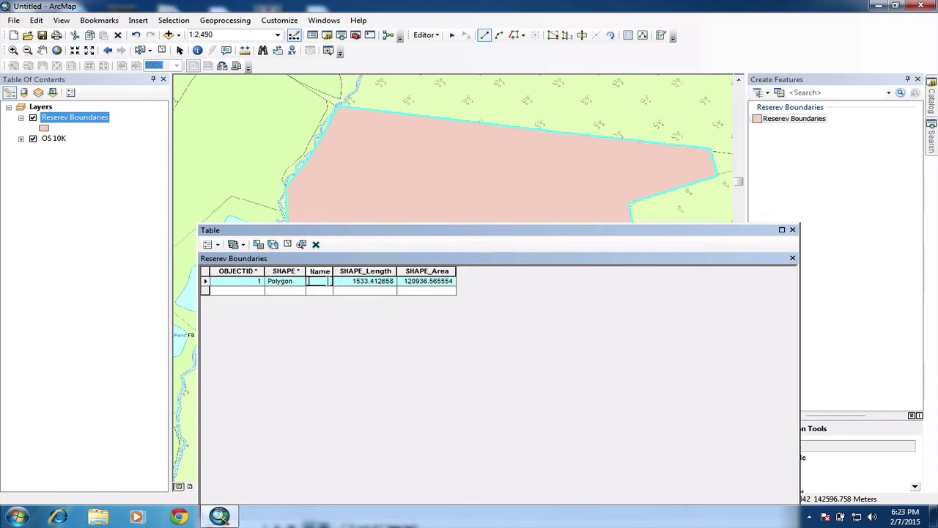
pyautogui.write('Cind')
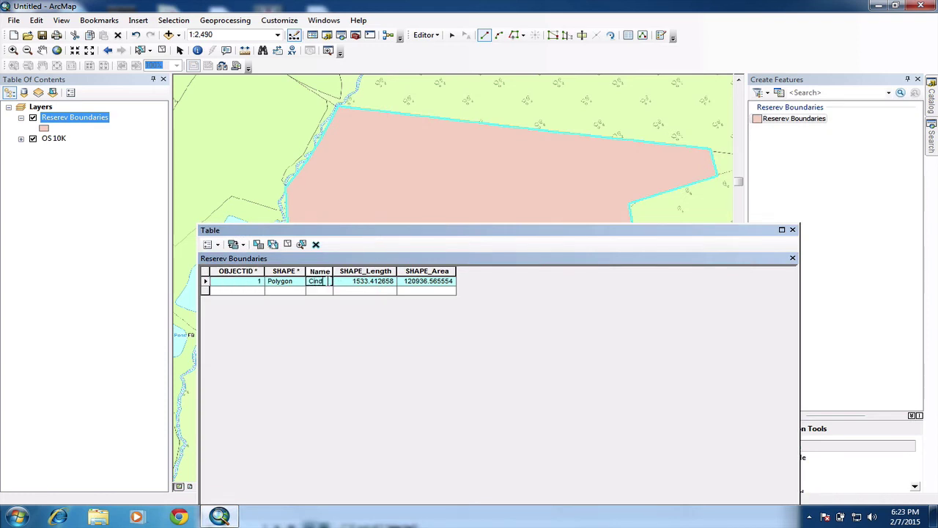
pyautogui.write('erf')
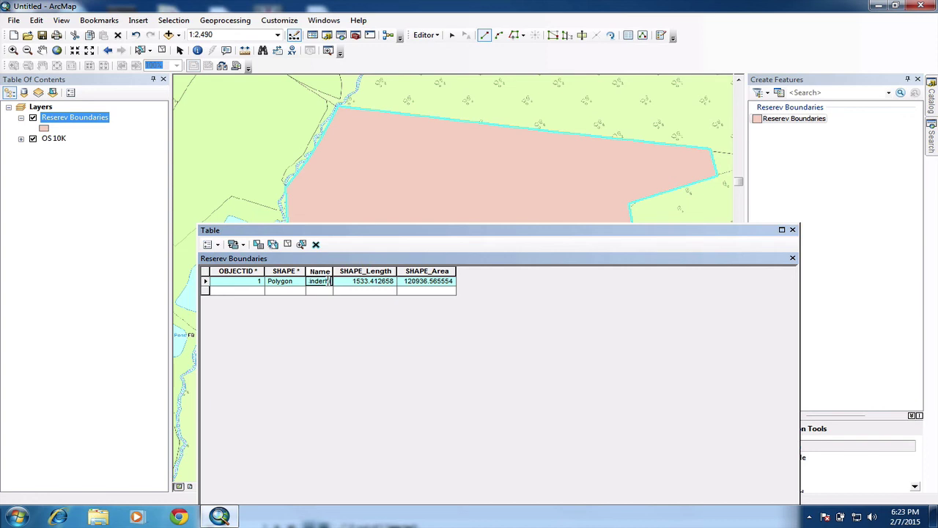
pyautogui.click(792, 229)
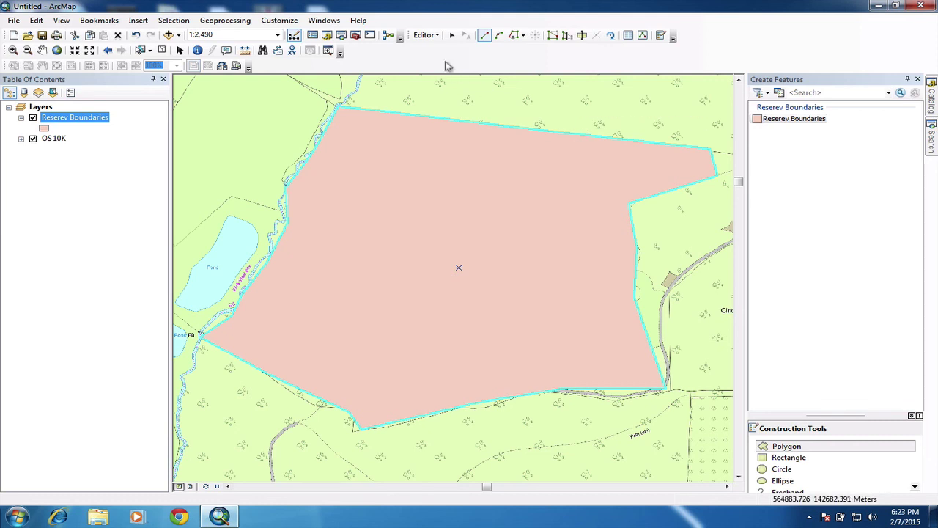
# Stop editing and save the Cinderhill polygon edits when prompted
pyautogui.click(436, 35)
pyautogui.click(443, 62)
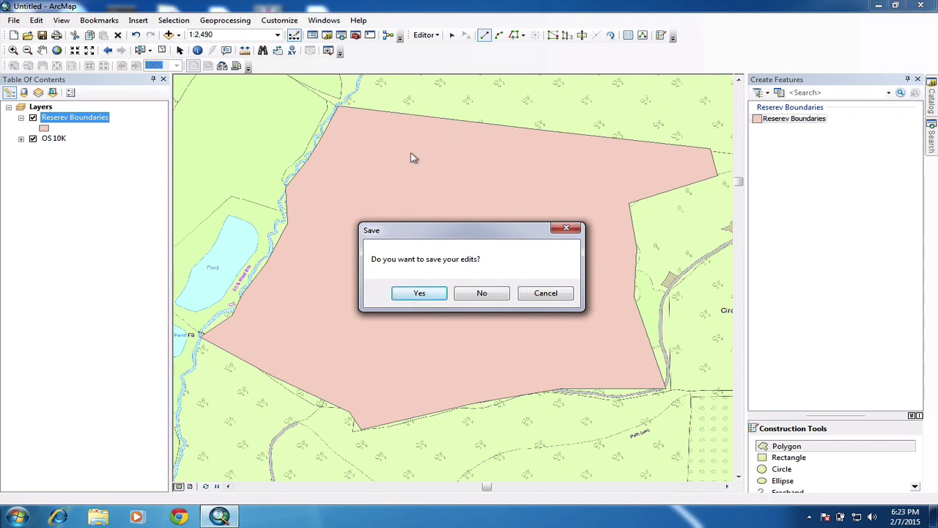
pyautogui.click(416, 294)
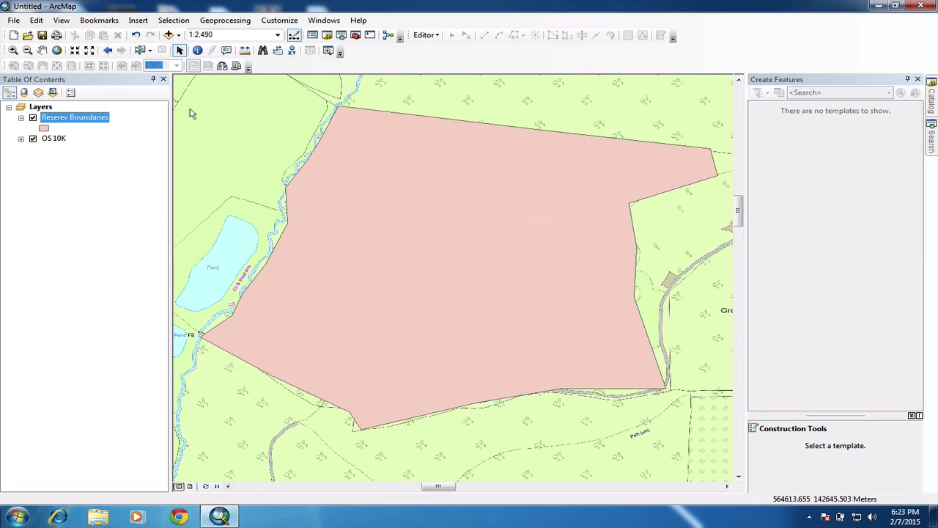
# Remove Reserev Boundaries and re-add Reserve_boundaries from Nature Reserves.mdb via the Catalog
pyautogui.rightClick(79, 120)
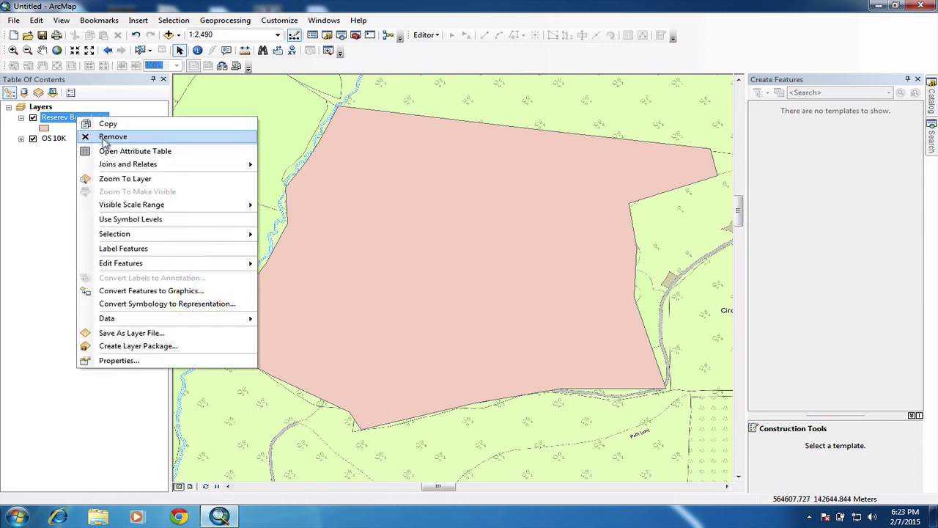
pyautogui.click(107, 139)
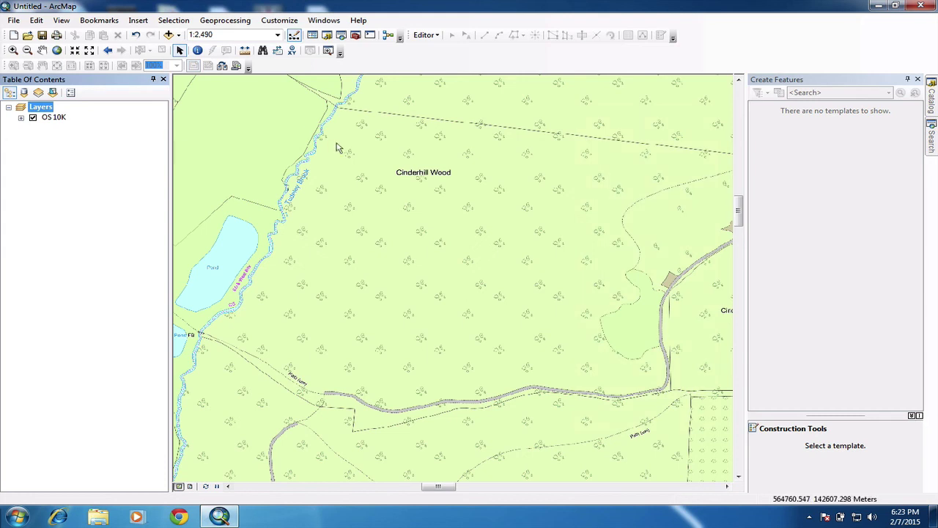
pyautogui.click(930, 99)
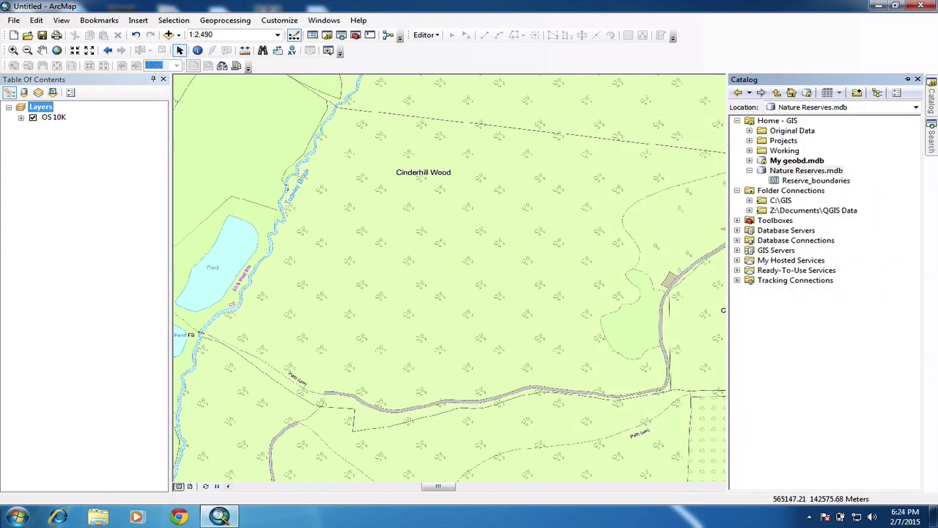
pyautogui.click(832, 181)
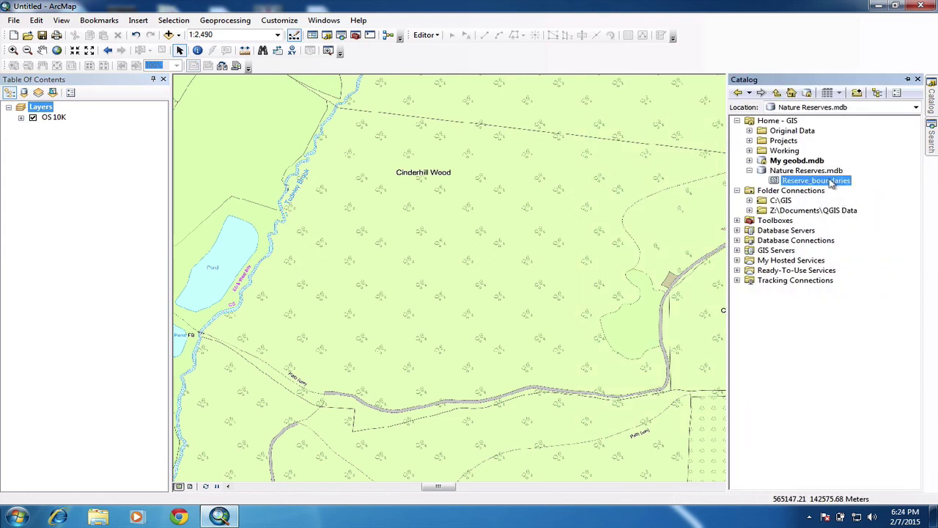
pyautogui.moveTo(832, 181); pyautogui.dragTo(570, 235)
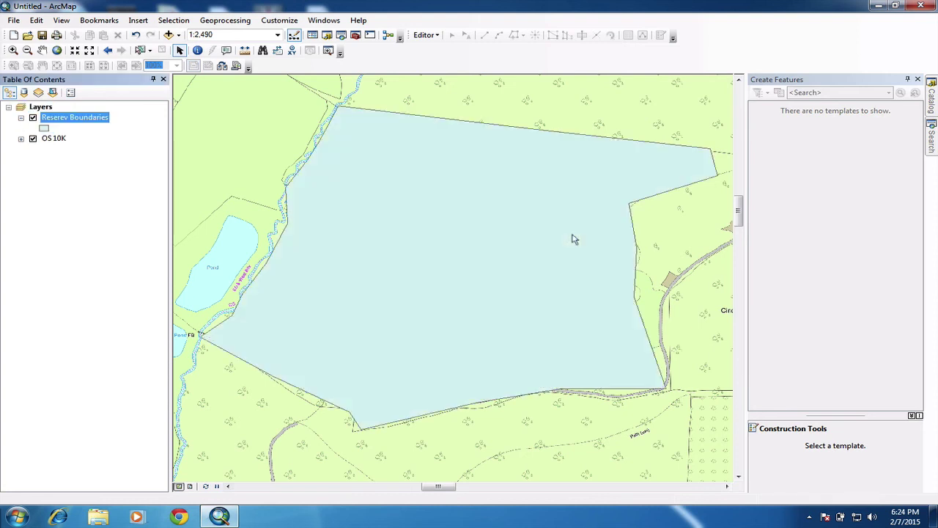